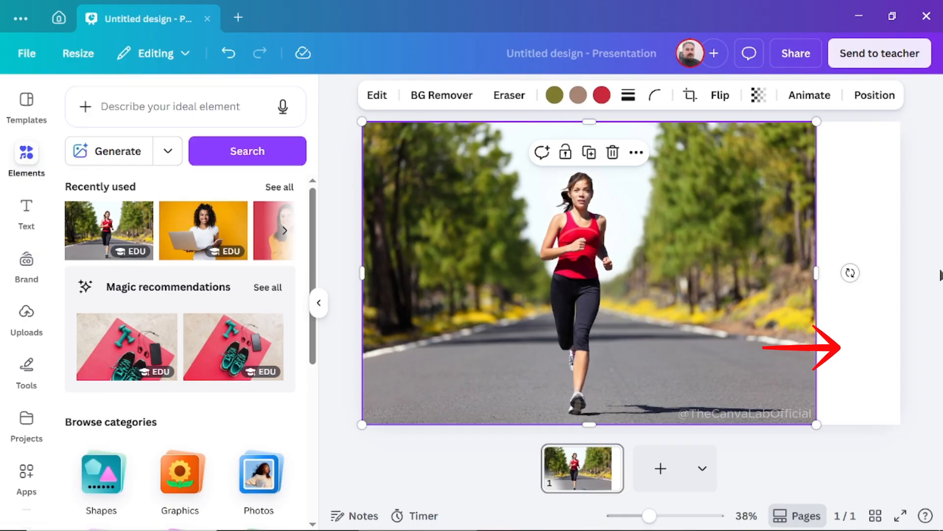
- Use Magic Expand on the runner photo with the Whole Page size to fill the empty part of the page
{"action": "left_click", "coordinate": [374, 99]}
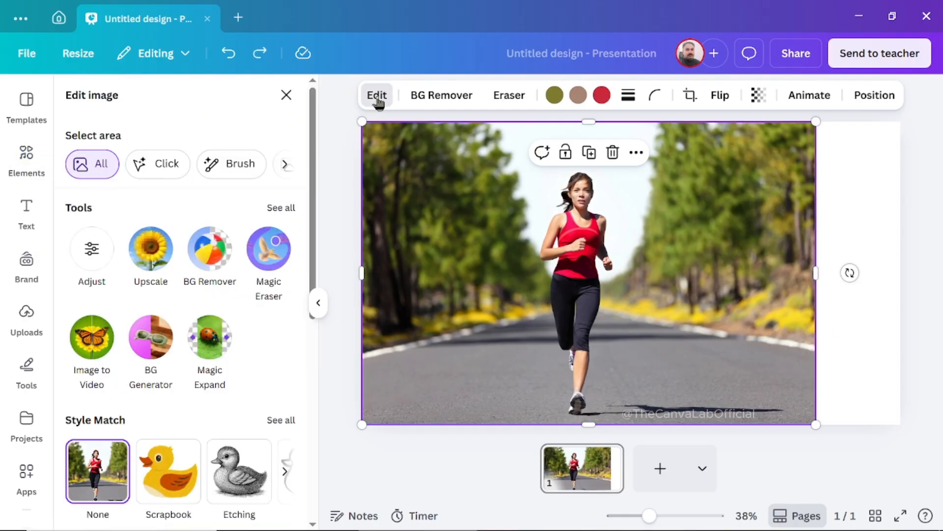
{"action": "left_click", "coordinate": [212, 342]}
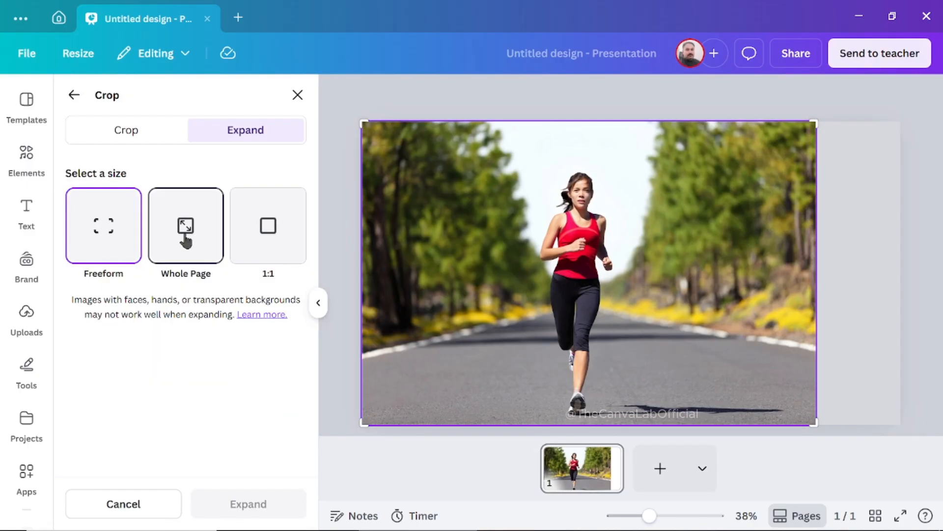
{"action": "left_click", "coordinate": [185, 241]}
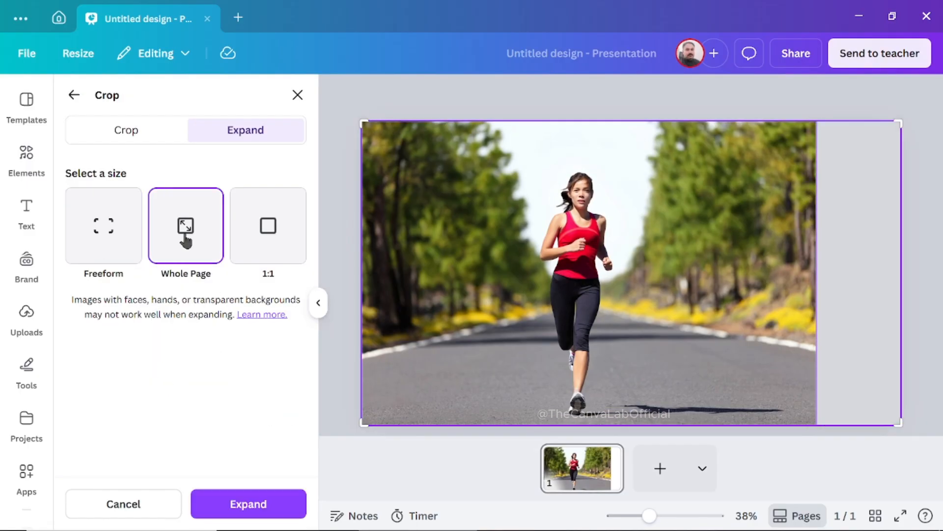
{"action": "left_click", "coordinate": [247, 506]}
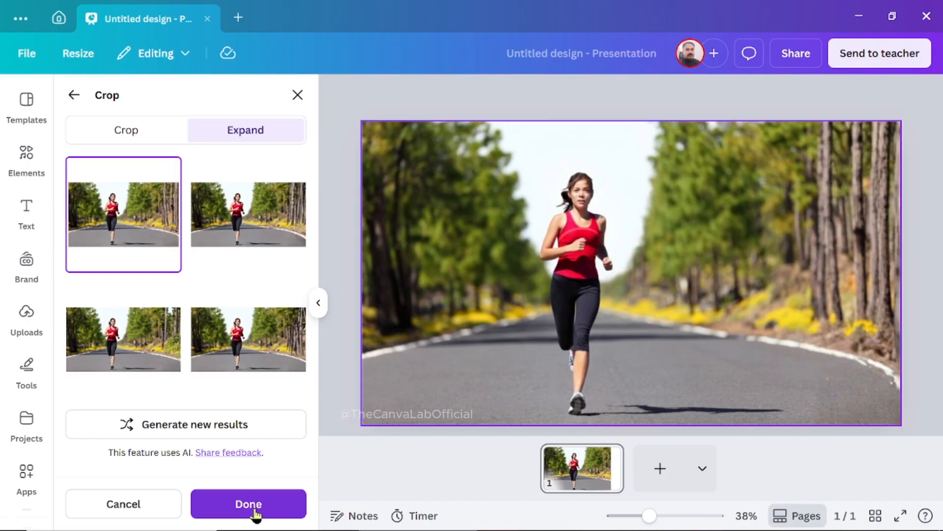
- Compare the generated expansion results on the runner photo and choose the third one
{"action": "left_click", "coordinate": [248, 215]}
{"action": "left_click", "coordinate": [248, 338]}
{"action": "left_click", "coordinate": [123, 339]}
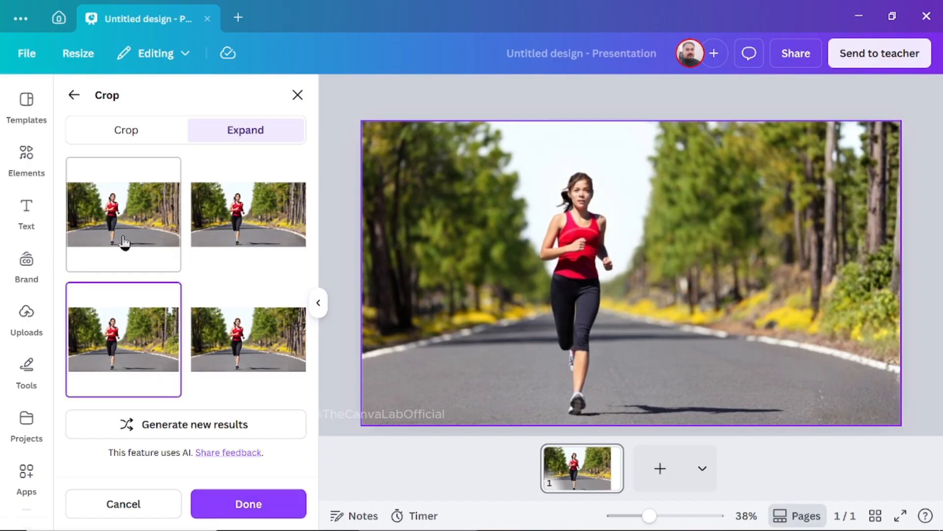
{"action": "left_click", "coordinate": [123, 215]}
{"action": "left_click", "coordinate": [116, 345]}
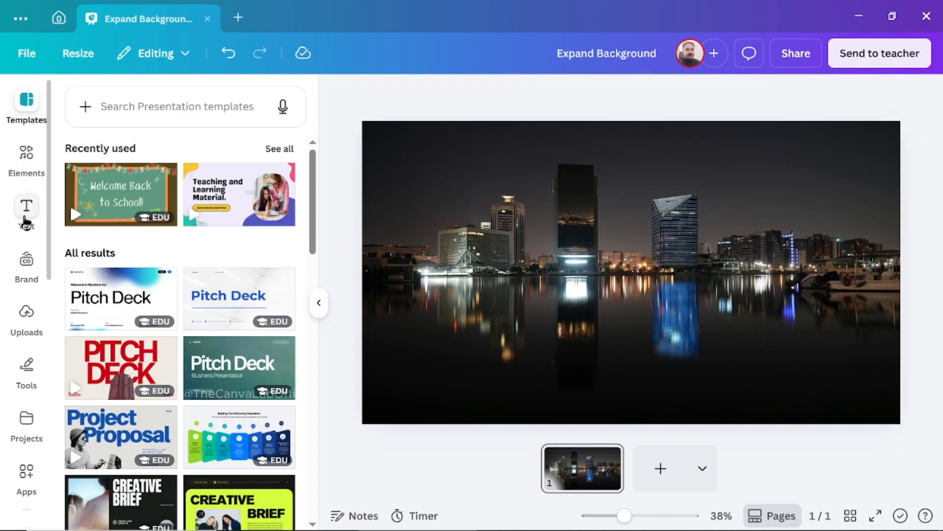
- Add a heading reading "Dubai" over the night skyline photo
{"action": "left_click", "coordinate": [26, 216]}
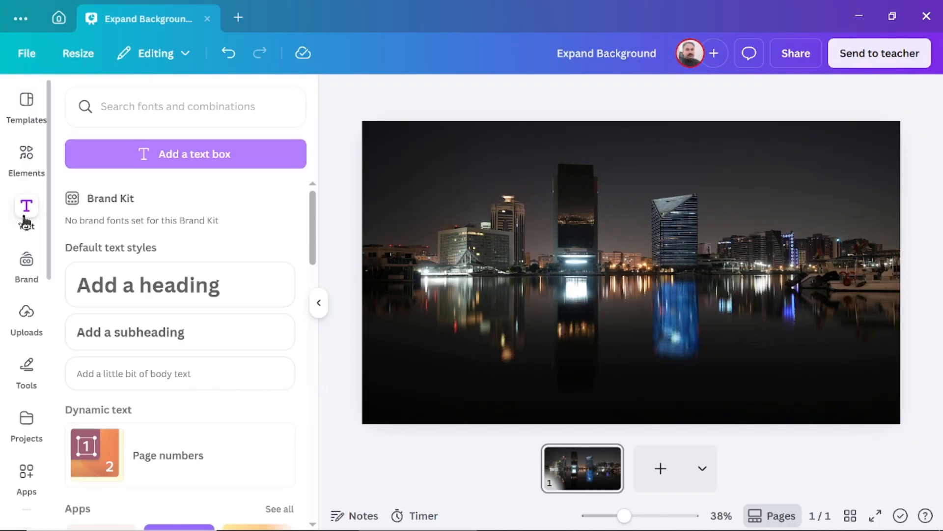
{"action": "left_click", "coordinate": [131, 293]}
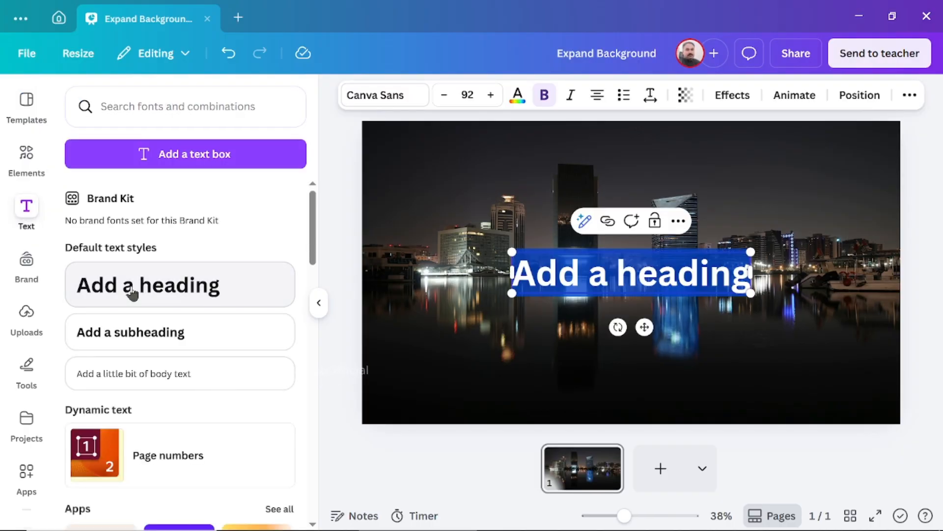
{"action": "type", "text": "Dubai"}
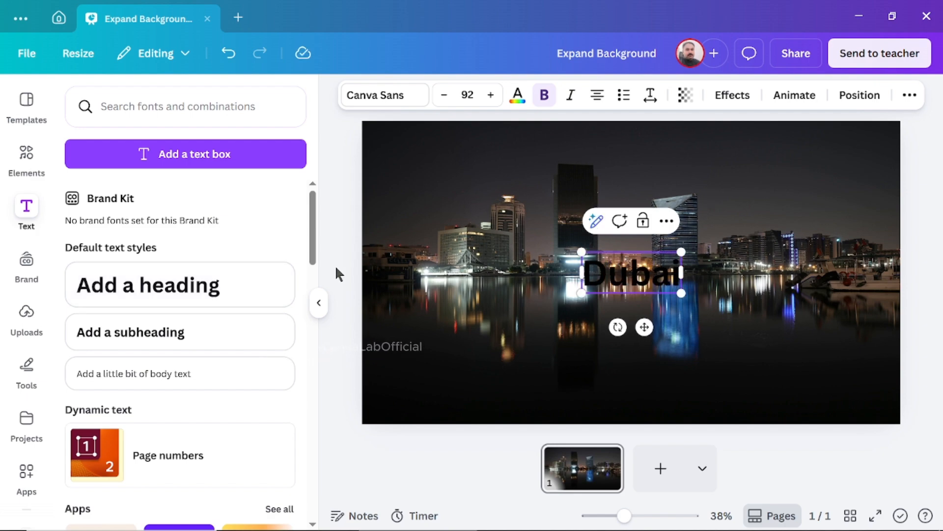
- Set the "Dubai" heading's font to Anton and enlarge it to size 365 across the skyline
{"action": "left_click", "coordinate": [400, 101]}
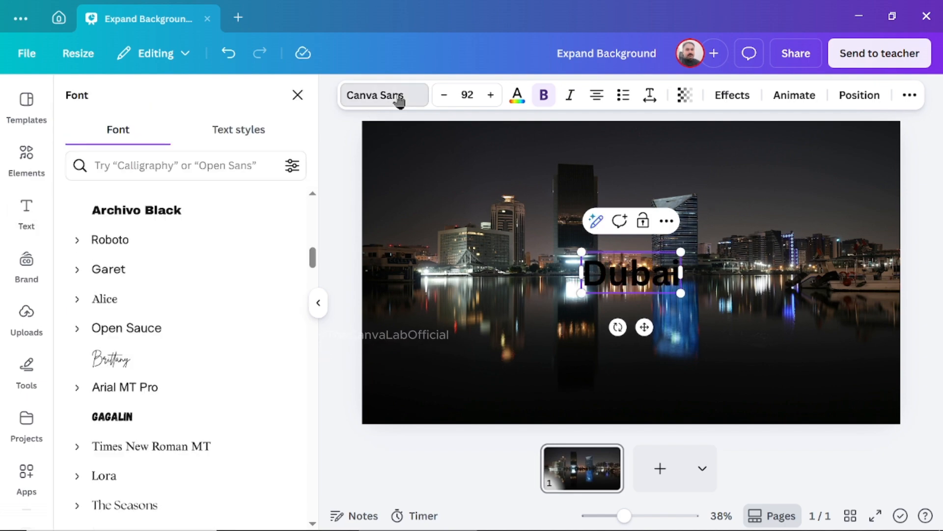
{"action": "scroll", "coordinate": [116, 309], "scroll_direction": "up", "scroll_amount": 5}
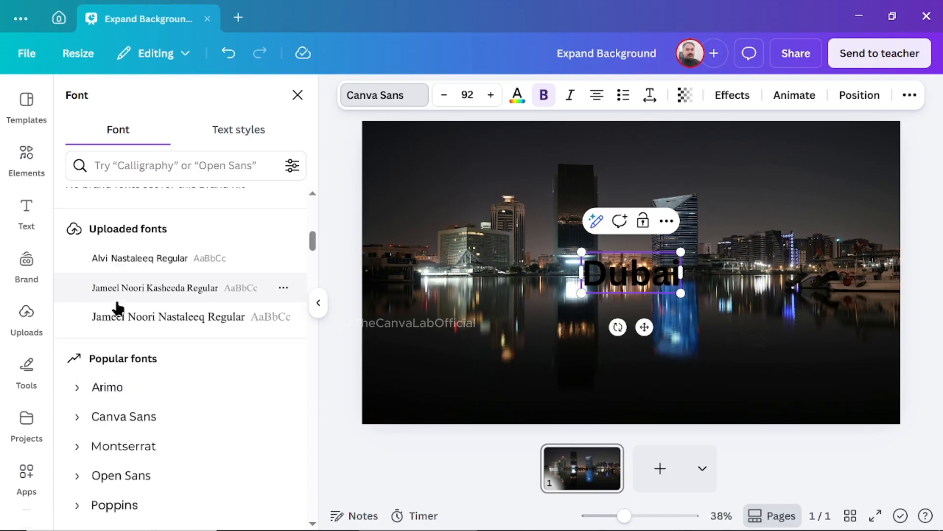
{"action": "scroll", "coordinate": [142, 344], "scroll_direction": "up", "scroll_amount": 8}
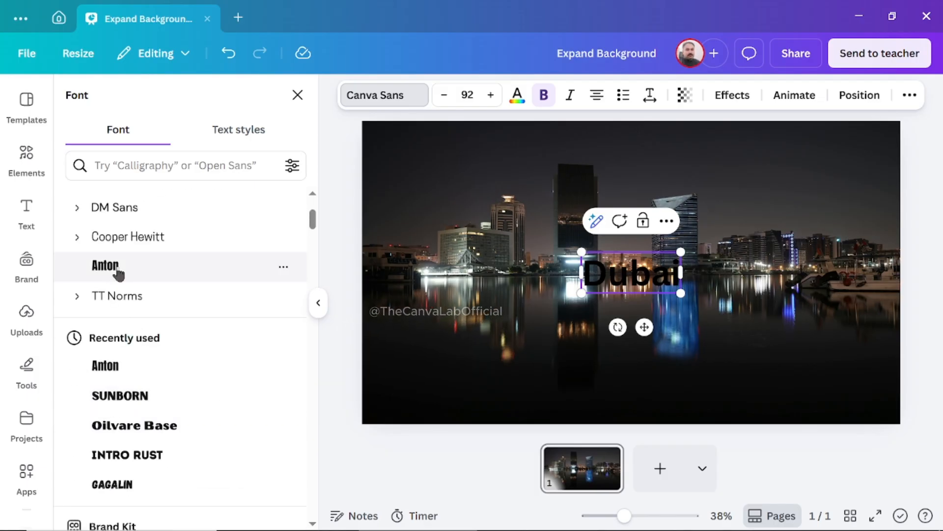
{"action": "left_click", "coordinate": [120, 271]}
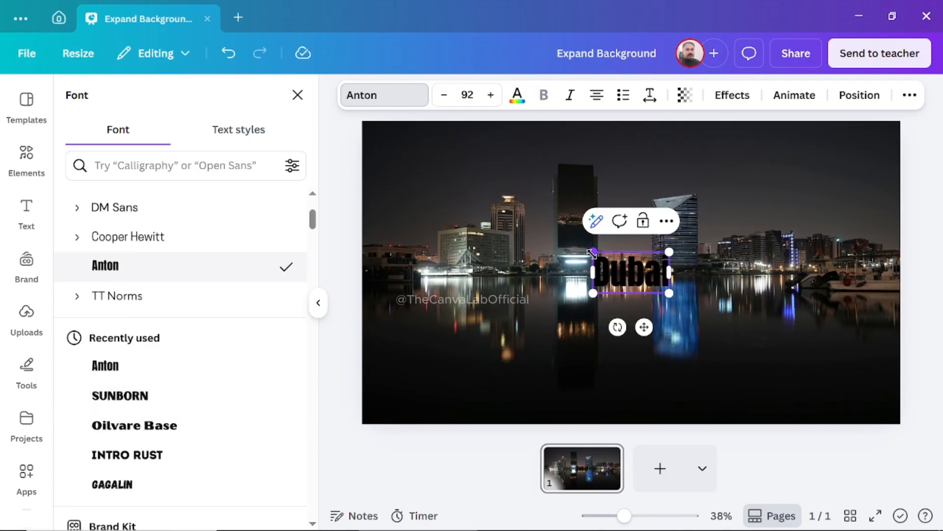
{"action": "left_click_drag", "start_coordinate": [582, 252], "coordinate": [477, 189]}
{"action": "left_click_drag", "start_coordinate": [669, 292], "coordinate": [779, 352]}
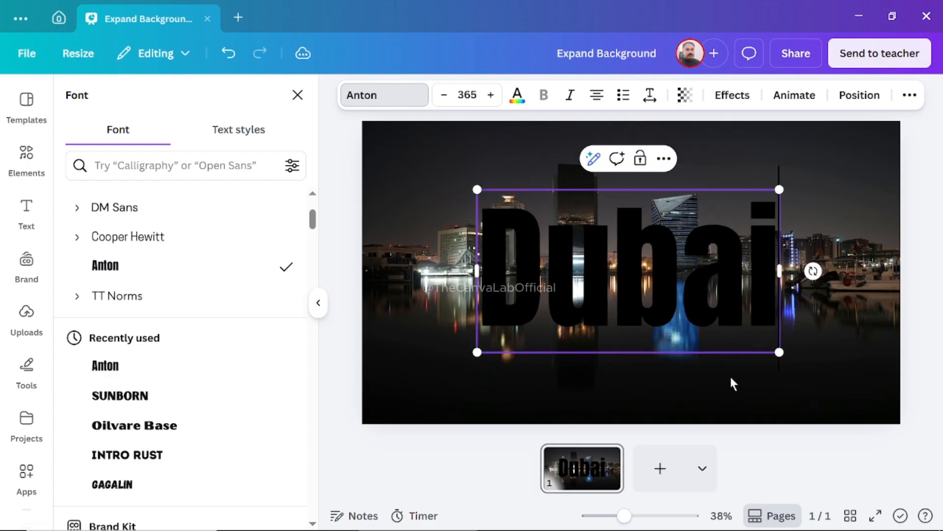
- Apply the default grey-to-white gradient to the "Dubai" heading and change its style to run from top to bottom
{"action": "left_click", "coordinate": [518, 96]}
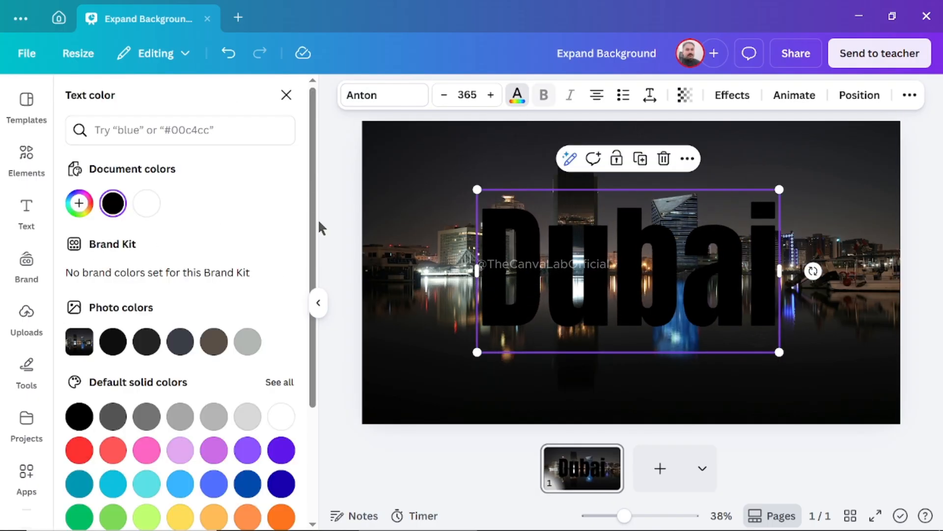
{"action": "left_click_drag", "start_coordinate": [314, 226], "coordinate": [316, 367]}
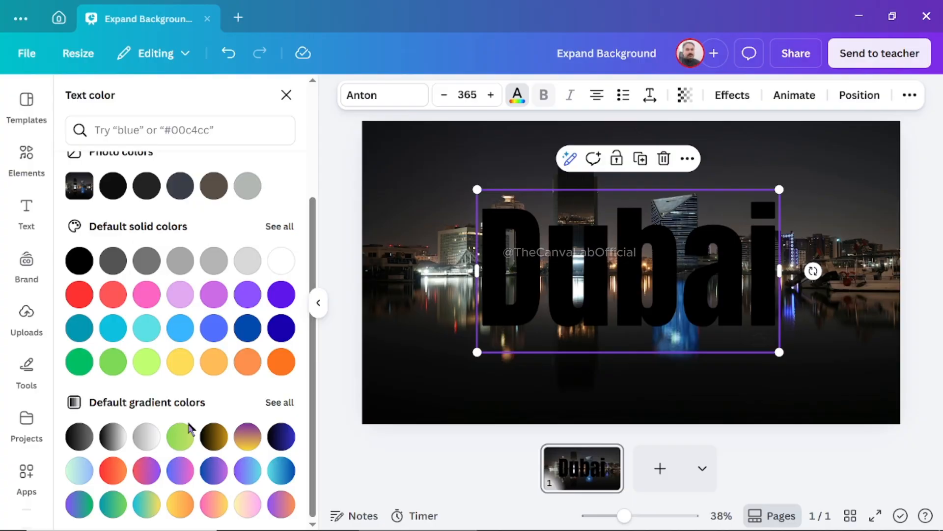
{"action": "left_click", "coordinate": [144, 437]}
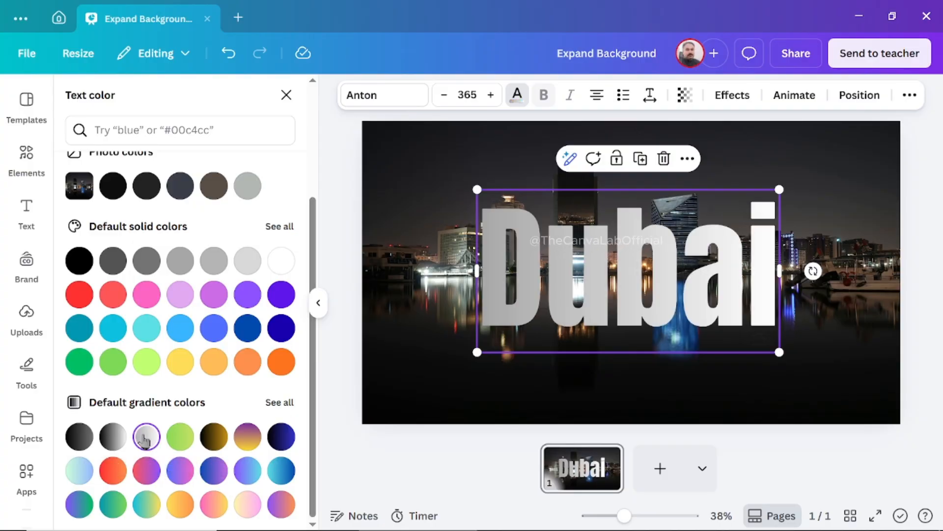
{"action": "left_click_drag", "start_coordinate": [316, 409], "coordinate": [332, 258]}
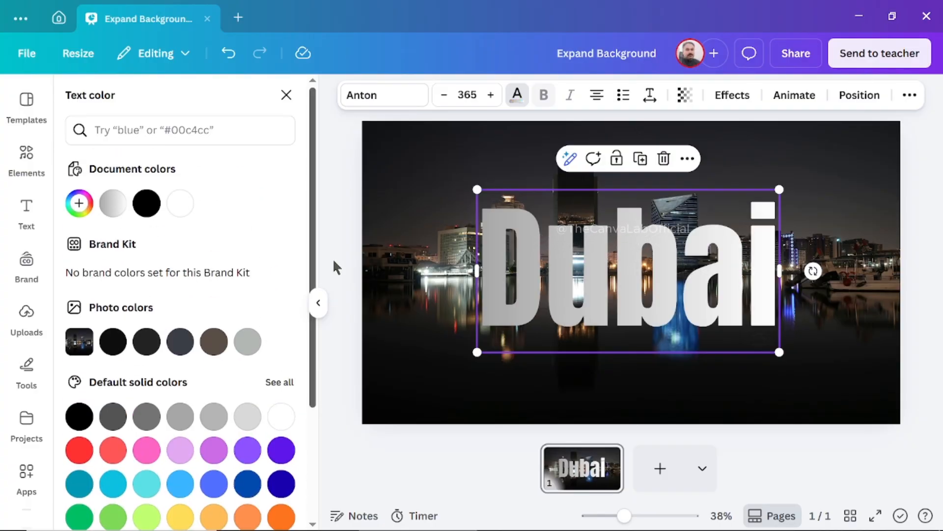
{"action": "left_click", "coordinate": [112, 203]}
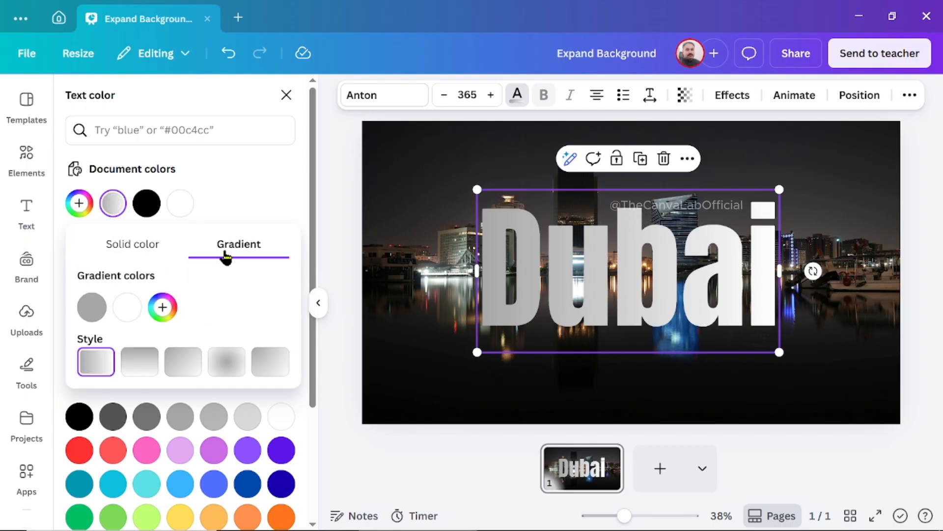
{"action": "left_click", "coordinate": [141, 369]}
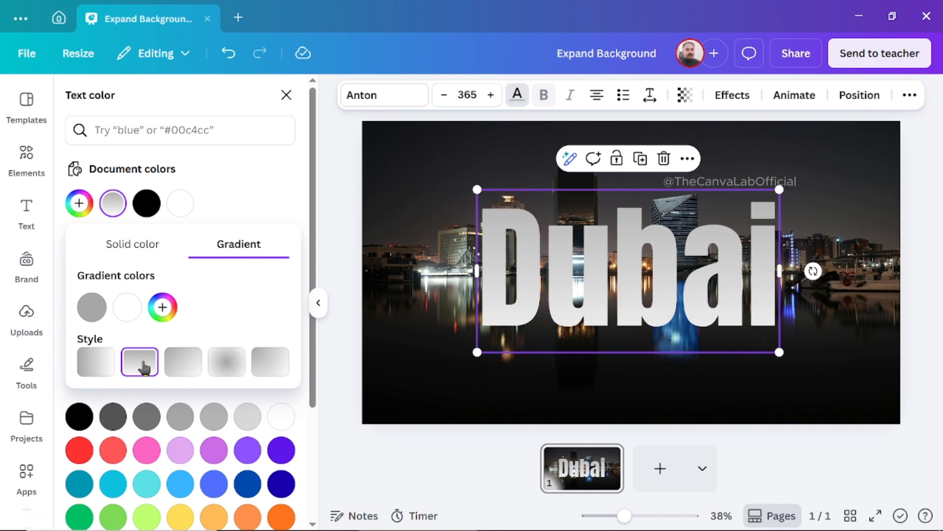
- Add three more white #FFFFFF colours to the heading's gradient and delete its grey colour
{"action": "left_click", "coordinate": [162, 307]}
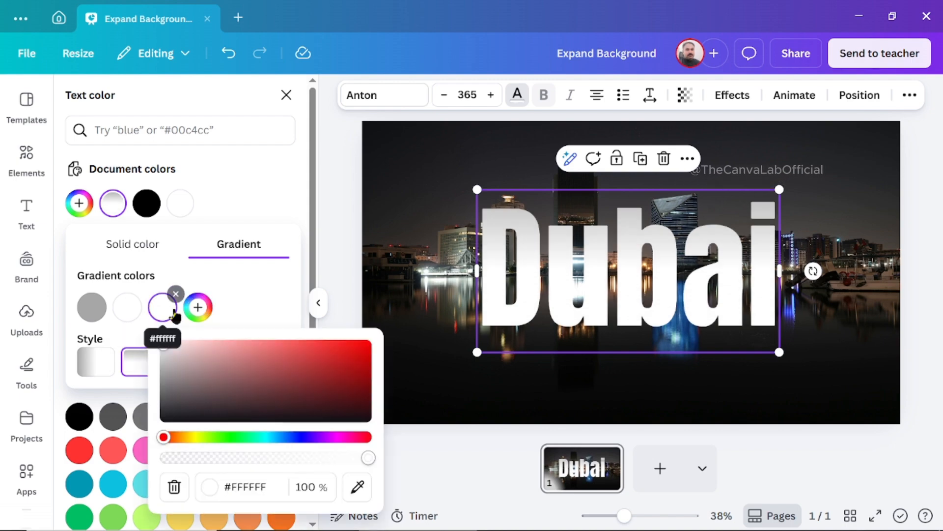
{"action": "left_click", "coordinate": [198, 306]}
{"action": "left_click", "coordinate": [233, 306]}
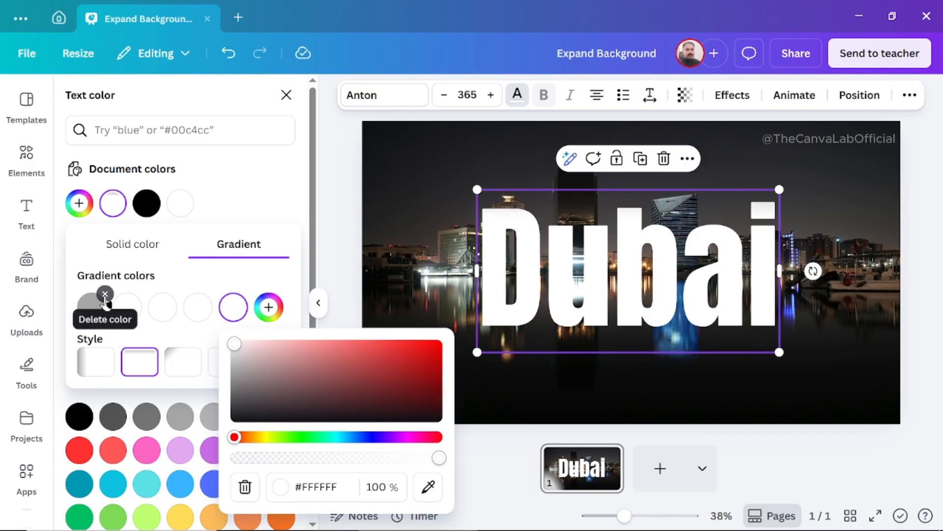
{"action": "left_click", "coordinate": [105, 294]}
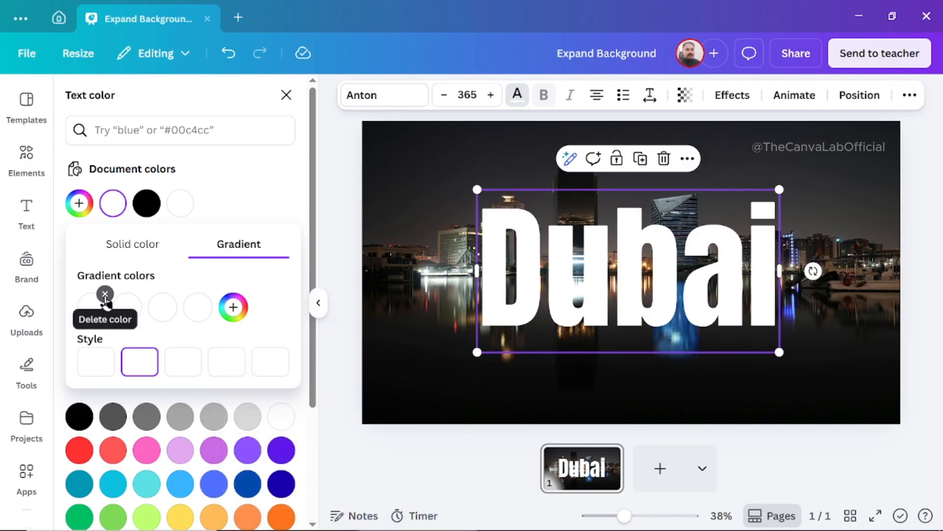
{"action": "left_click", "coordinate": [92, 310]}
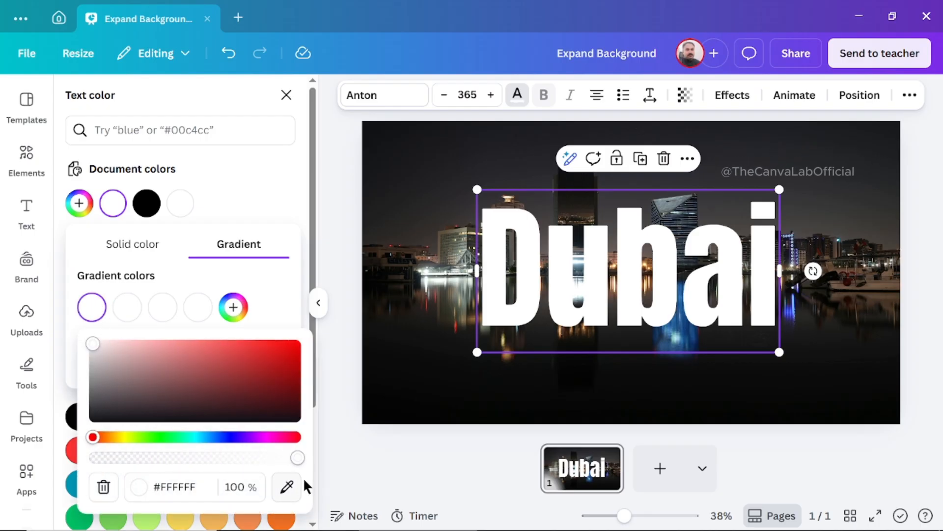
{"action": "left_click_drag", "start_coordinate": [298, 460], "coordinate": [102, 447]}
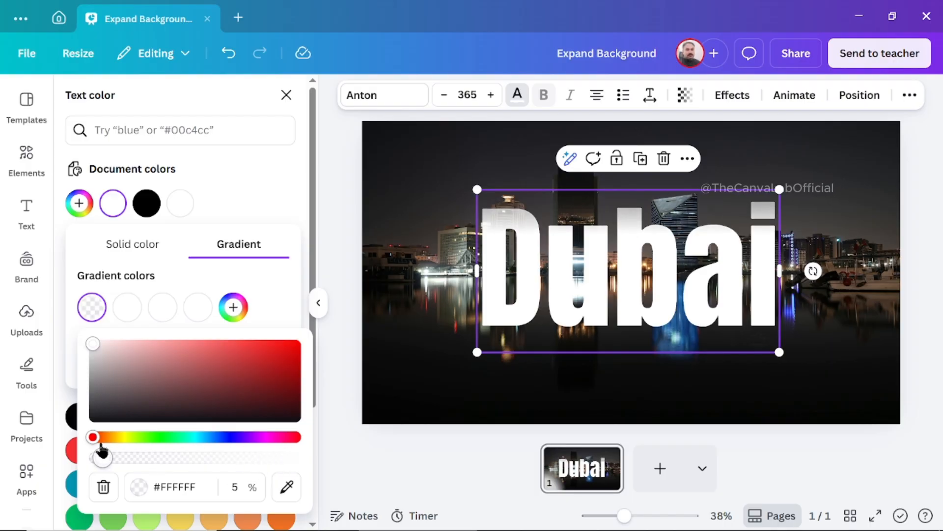
{"action": "left_click", "coordinate": [128, 310]}
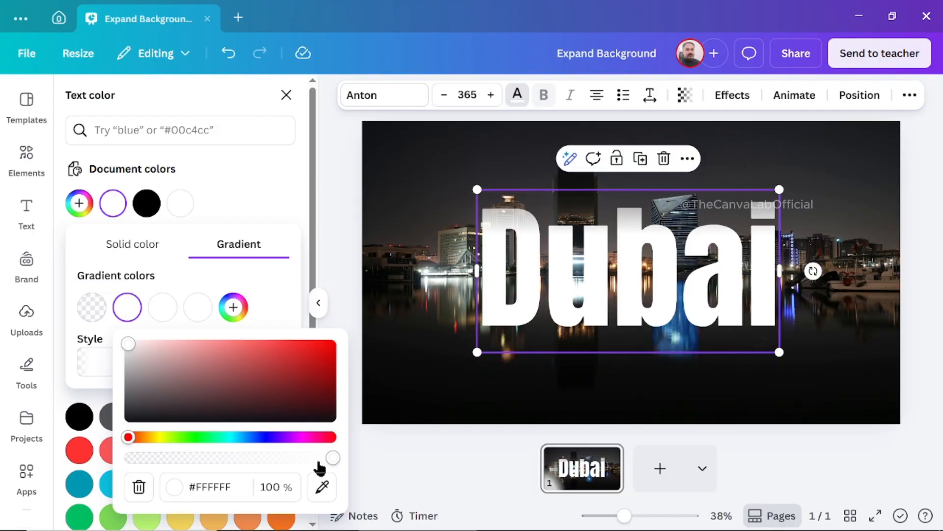
{"action": "left_click_drag", "start_coordinate": [332, 458], "coordinate": [173, 461]}
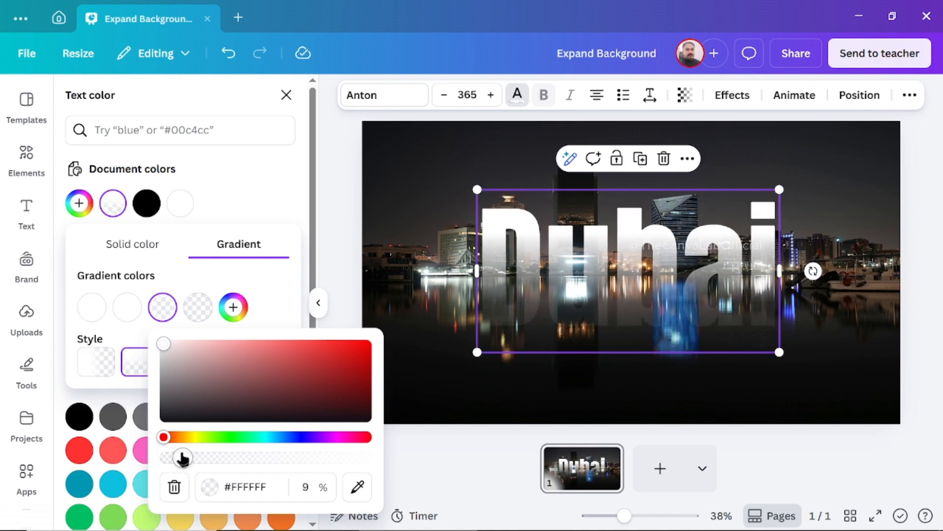
{"action": "left_click_drag", "start_coordinate": [185, 458], "coordinate": [352, 473]}
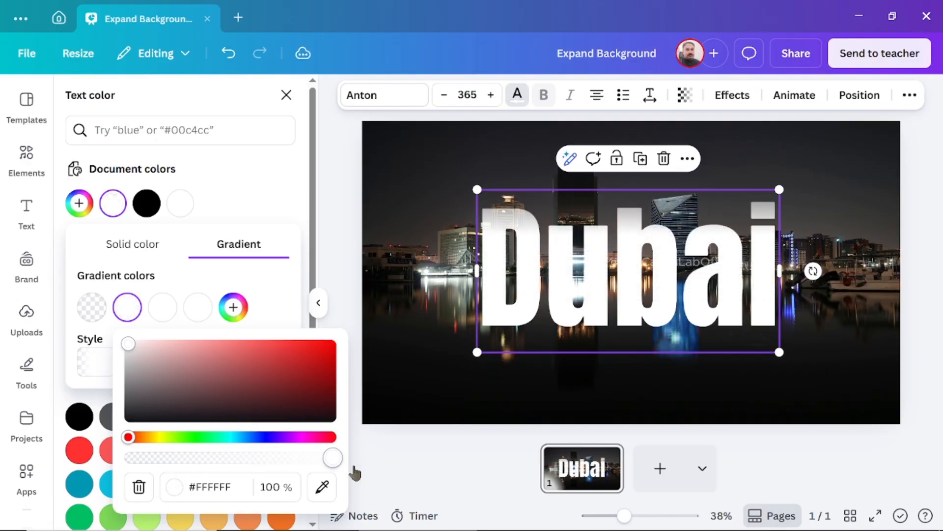
{"action": "left_click", "coordinate": [92, 308]}
{"action": "left_click_drag", "start_coordinate": [100, 457], "coordinate": [302, 461]}
- Fade the heading's lower part by setting the fourth gradient colour to 5% opacity and making the third nearly transparent
{"action": "left_click", "coordinate": [198, 308]}
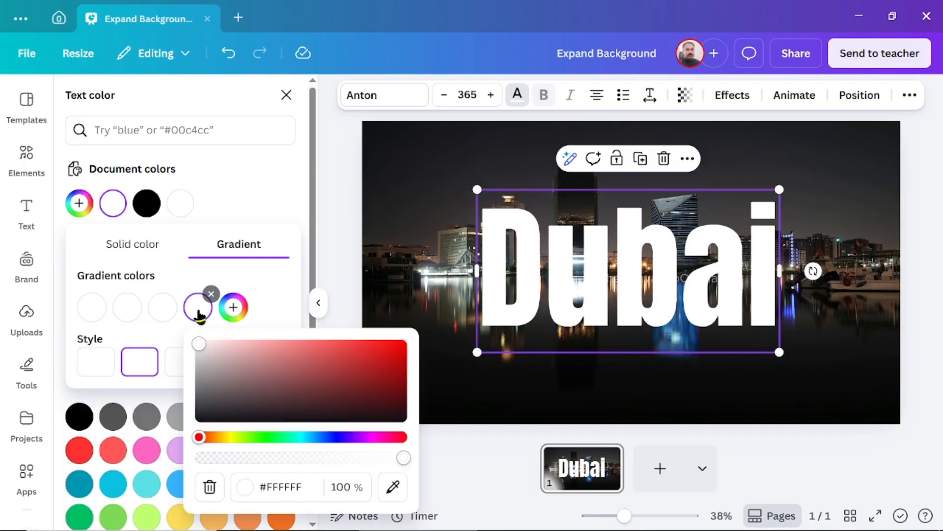
{"action": "left_click_drag", "start_coordinate": [403, 459], "coordinate": [206, 454]}
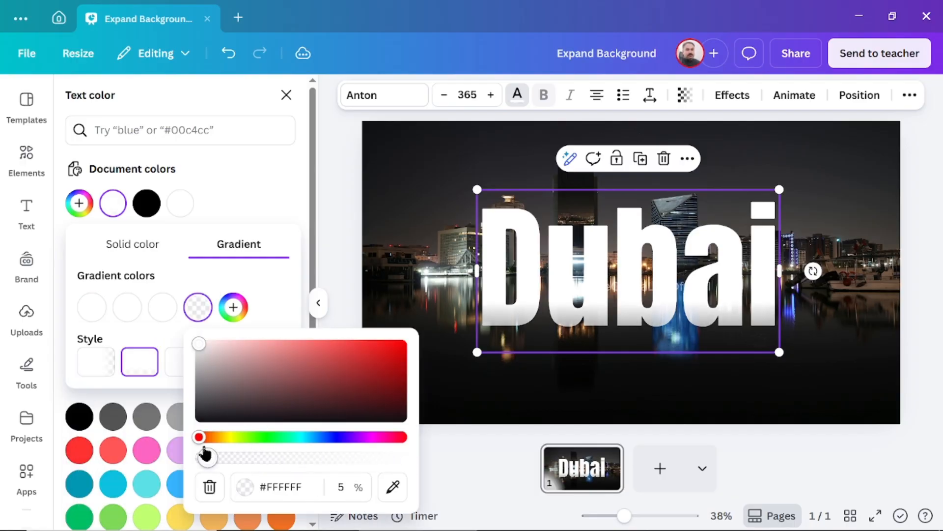
{"action": "left_click", "coordinate": [161, 308]}
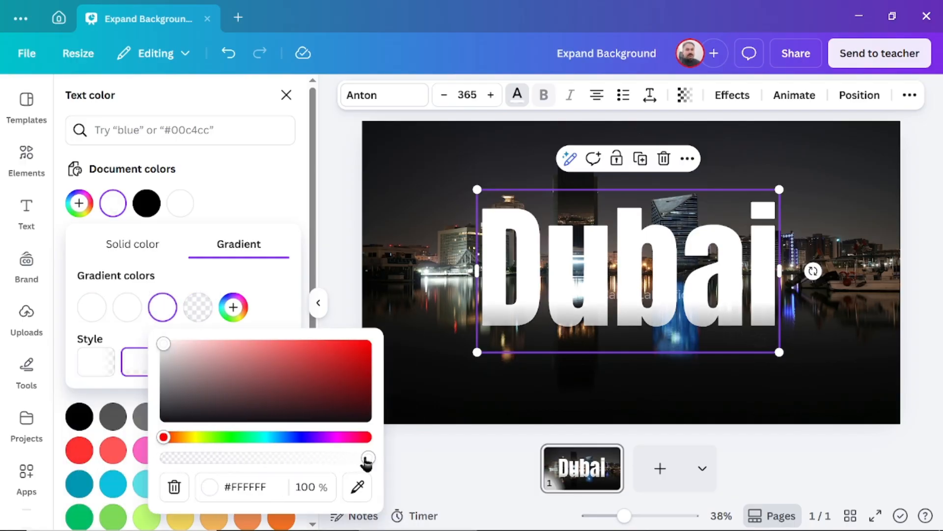
{"action": "left_click_drag", "start_coordinate": [368, 459], "coordinate": [185, 458]}
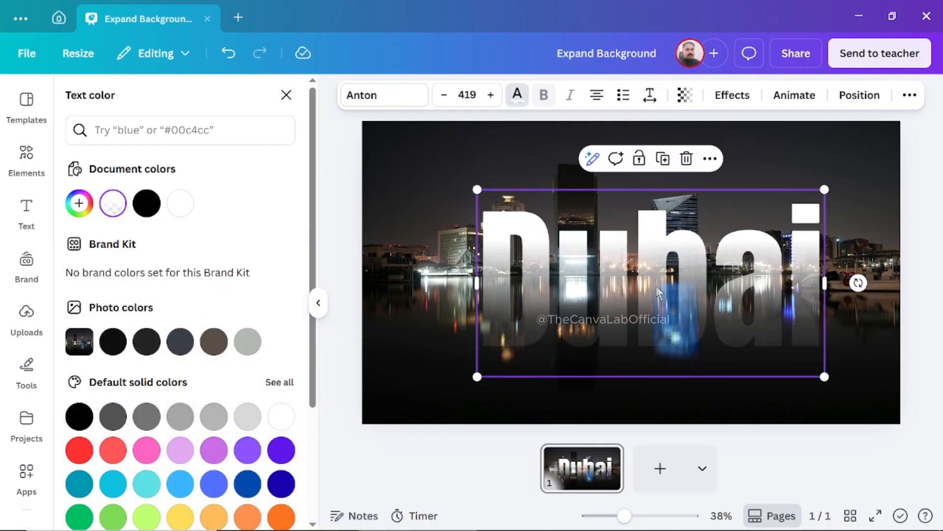
- Enlarge the faded "Dubai" heading further and reposition it centrally over the skyline
{"action": "left_click_drag", "start_coordinate": [477, 190], "coordinate": [429, 164]}
{"action": "left_click_drag", "start_coordinate": [590, 301], "coordinate": [560, 314]}
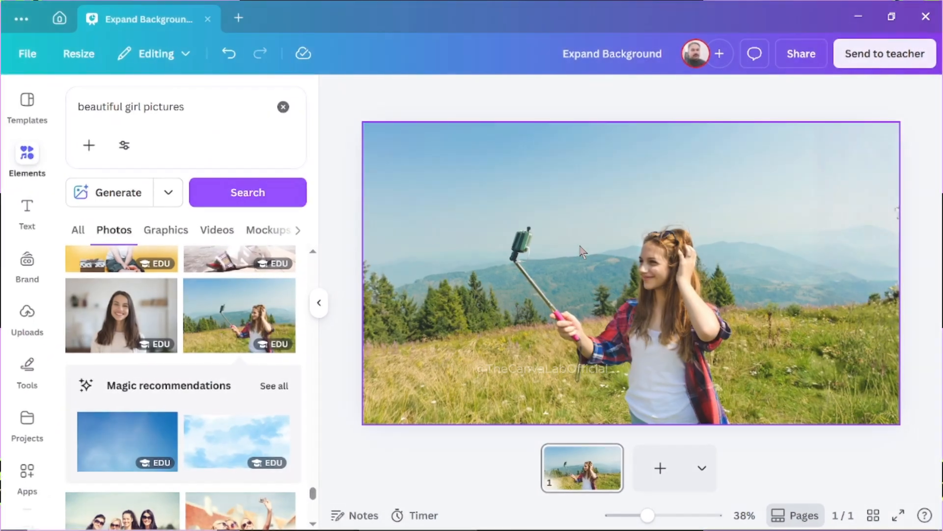
- Duplicate the selfie photo, shift the copy sideways to cover the right half of the page, and select the original
{"action": "left_click", "coordinate": [583, 251]}
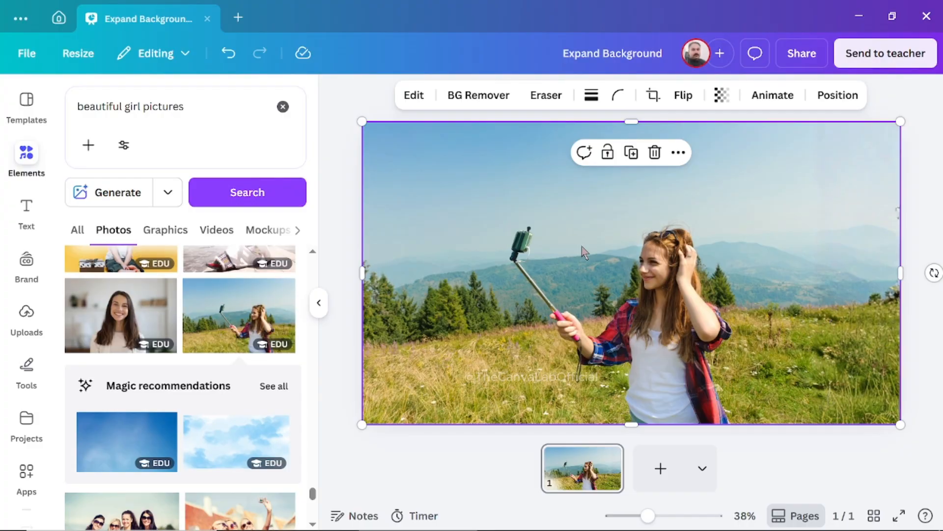
{"action": "left_click", "coordinate": [633, 153]}
{"action": "left_click_drag", "start_coordinate": [440, 296], "coordinate": [703, 291]}
{"action": "left_click", "coordinate": [441, 287], "text": "shift"}
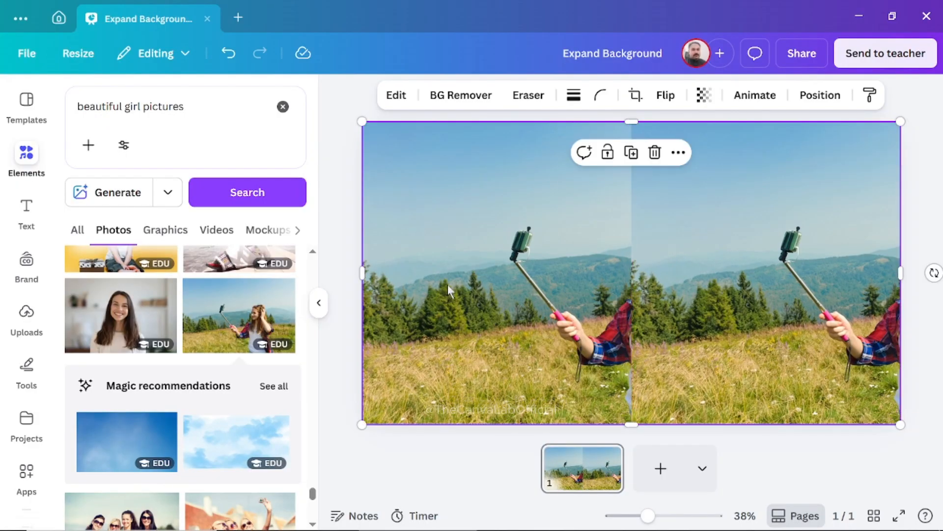
- Blur the whole original selfie photo at an intensity of 45
{"action": "left_click", "coordinate": [397, 96]}
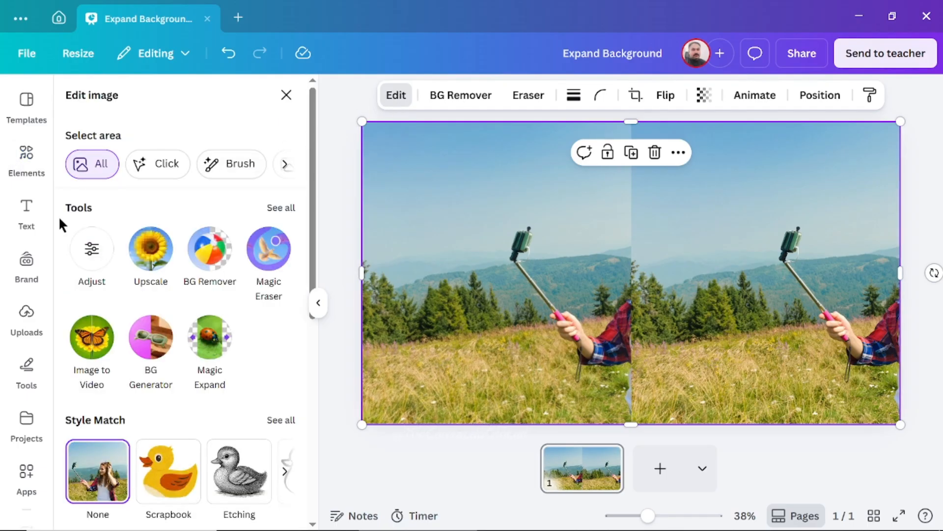
{"action": "left_click", "coordinate": [288, 208]}
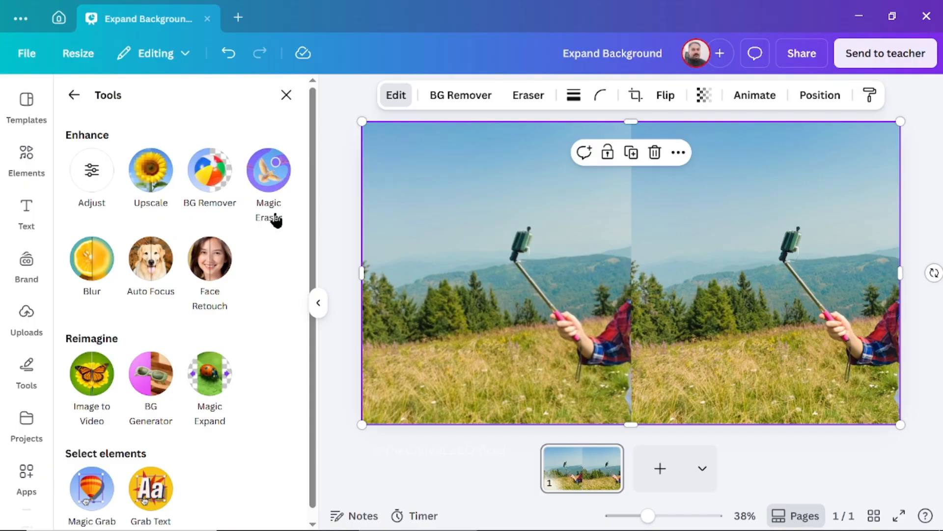
{"action": "left_click", "coordinate": [90, 266]}
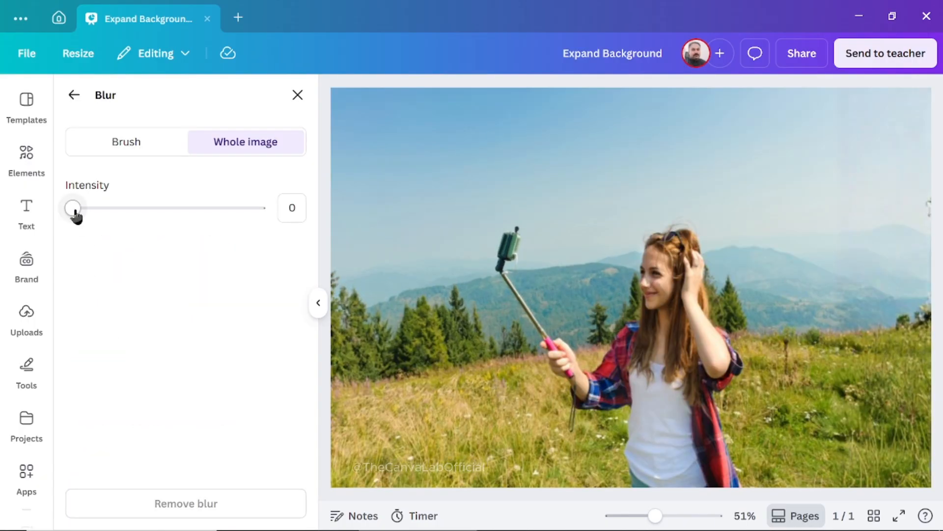
{"action": "left_click_drag", "start_coordinate": [73, 208], "coordinate": [157, 216]}
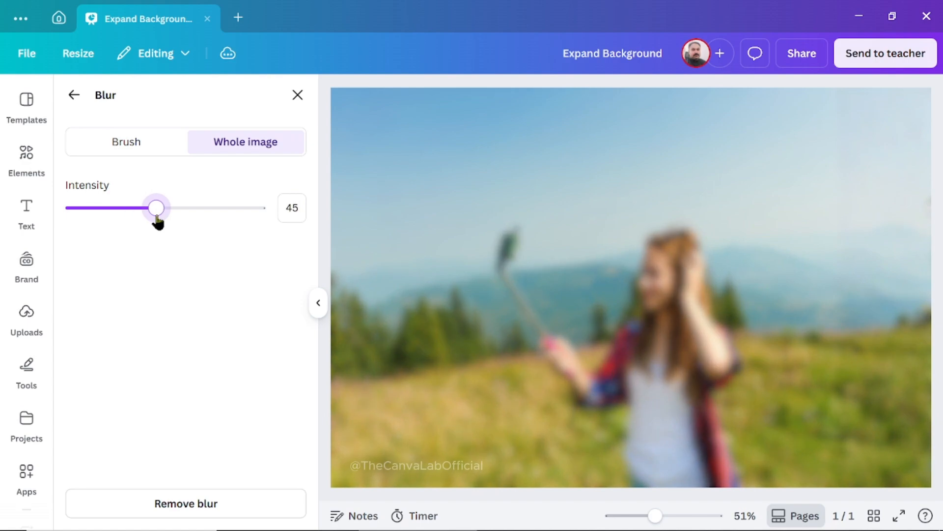
{"action": "left_click", "coordinate": [298, 96]}
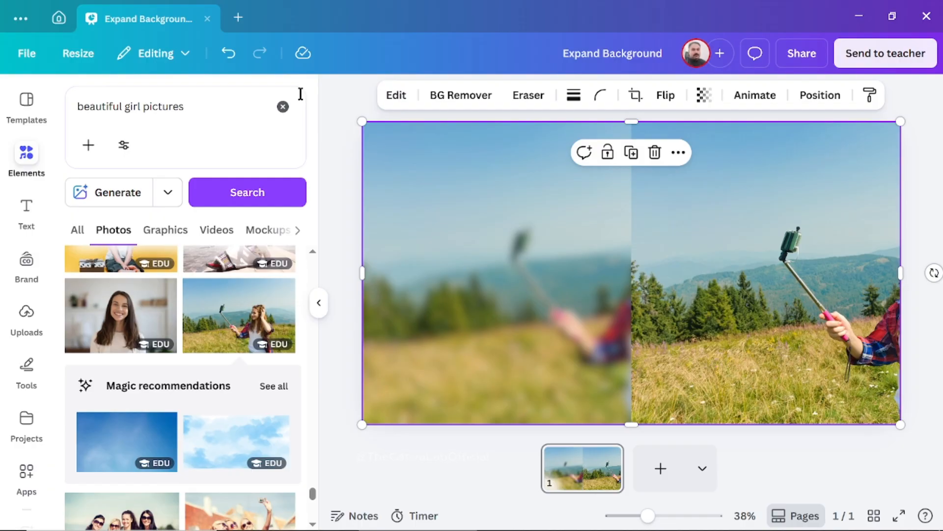
- Move the sharp selfie copy exactly over the blurred original and remove the copy's background
{"action": "left_click_drag", "start_coordinate": [777, 334], "coordinate": [556, 333]}
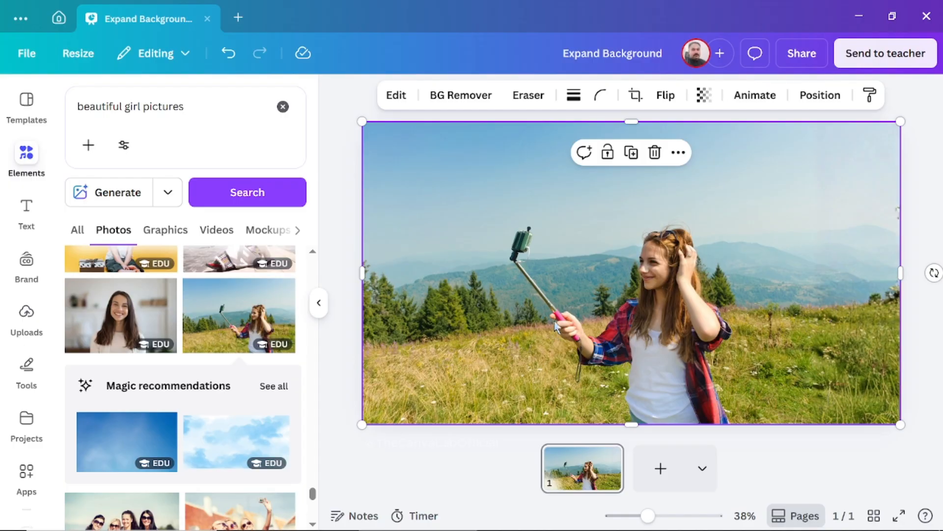
{"action": "left_click", "coordinate": [453, 99]}
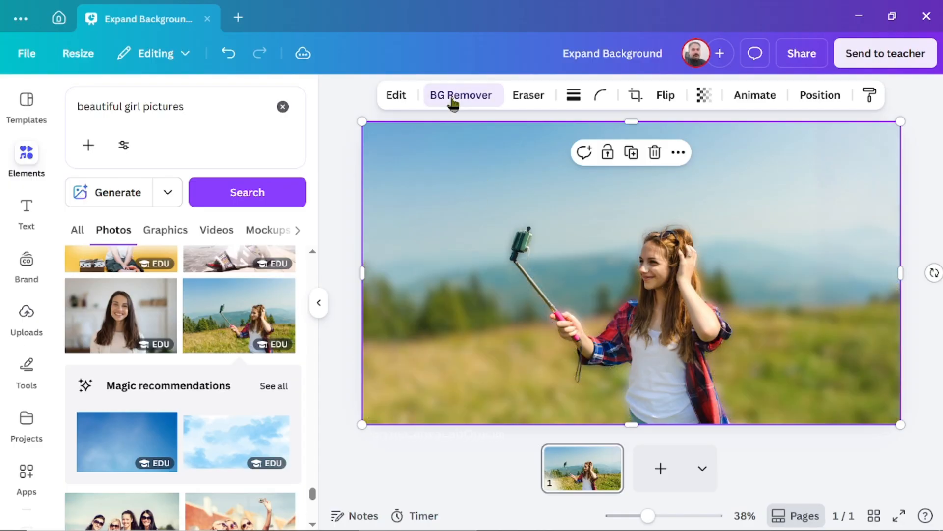
{"action": "left_click", "coordinate": [418, 453]}
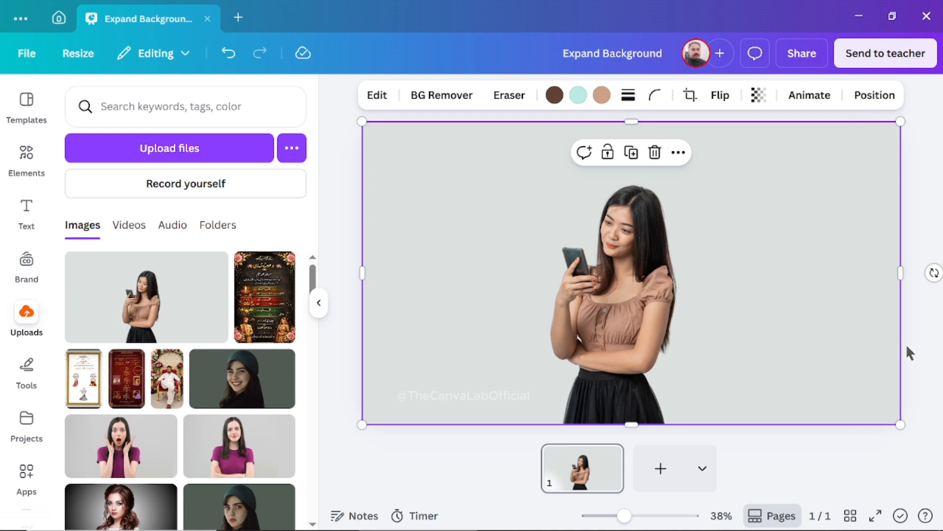
- Separate the woman holding the phone from her grey background with Magic Grab
{"action": "left_click", "coordinate": [376, 95]}
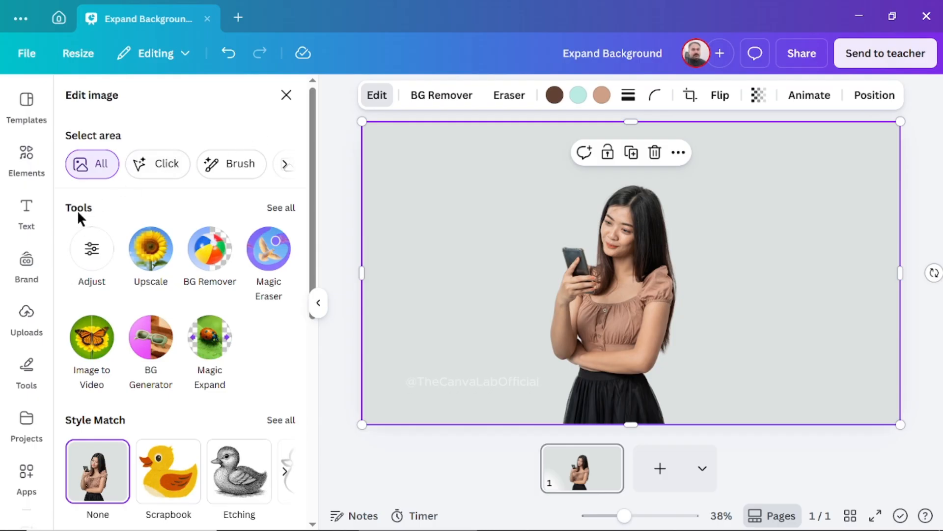
{"action": "left_click", "coordinate": [288, 209]}
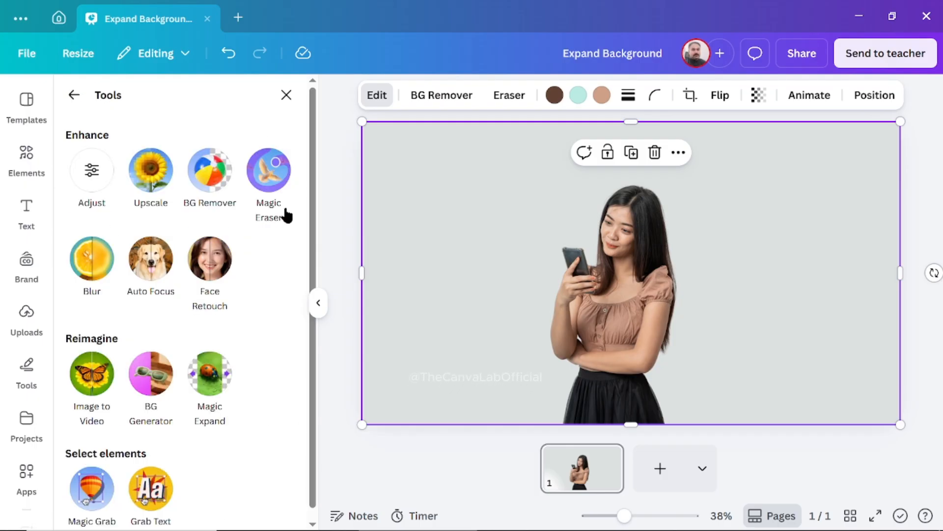
{"action": "scroll", "coordinate": [147, 369], "scroll_direction": "down", "scroll_amount": 1}
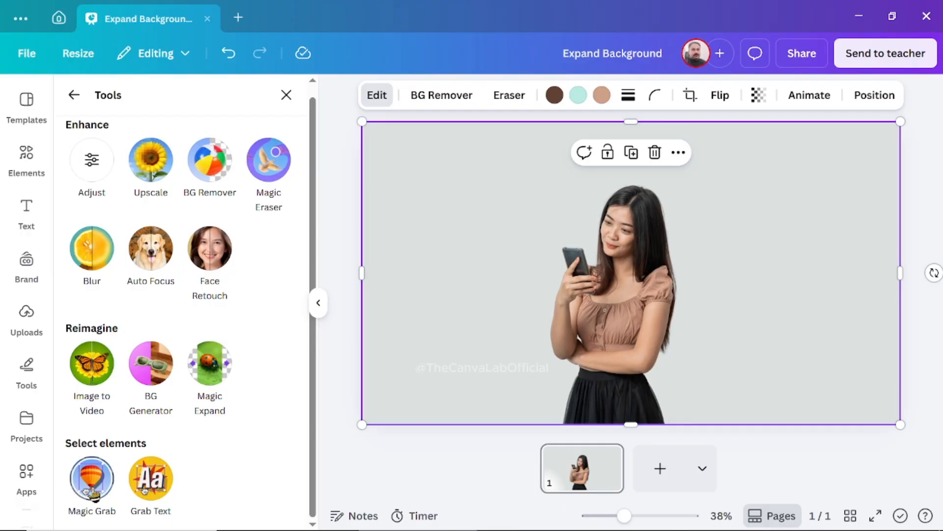
{"action": "left_click", "coordinate": [93, 490]}
{"action": "left_click", "coordinate": [619, 356]}
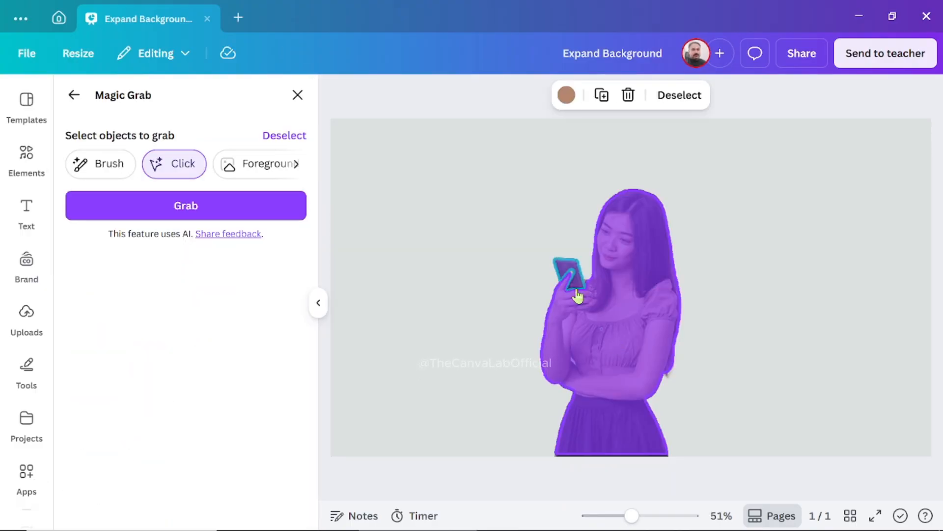
{"action": "left_click", "coordinate": [187, 208]}
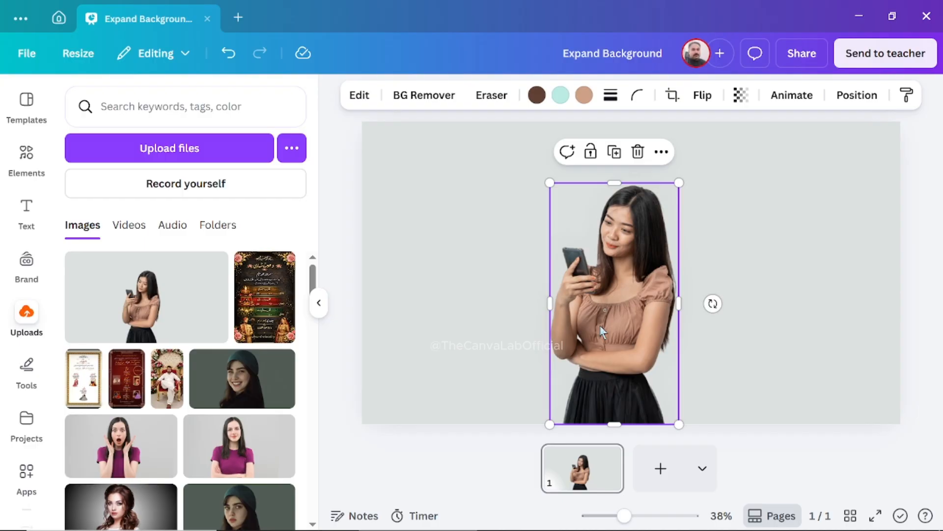
- Duplicate the cutout of the woman with the phone and place the copy beside the original at the same height
{"action": "left_click_drag", "start_coordinate": [601, 326], "coordinate": [659, 295]}
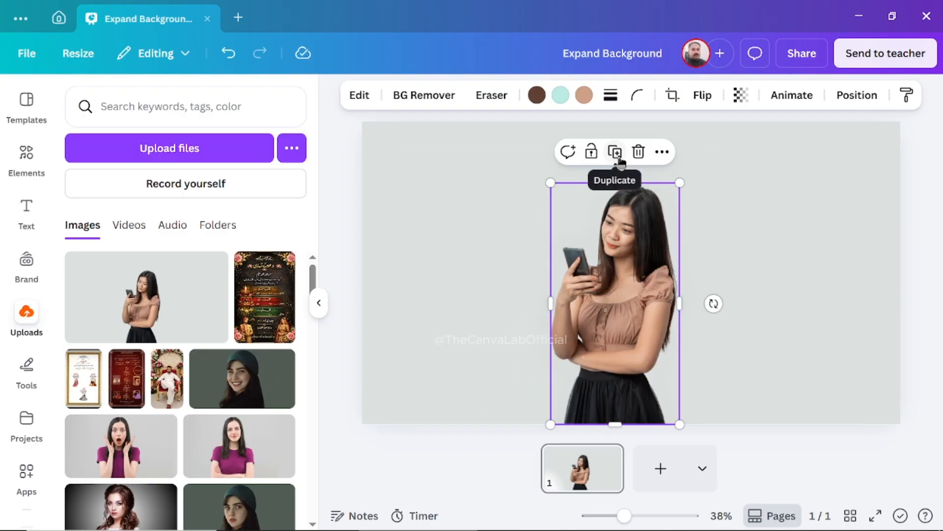
{"action": "left_click", "coordinate": [614, 152]}
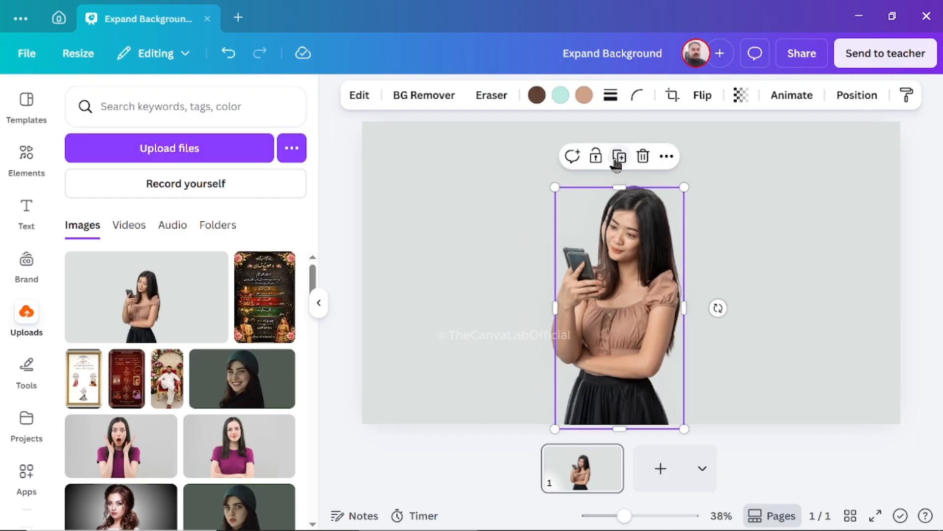
{"action": "left_click_drag", "start_coordinate": [627, 308], "coordinate": [785, 297]}
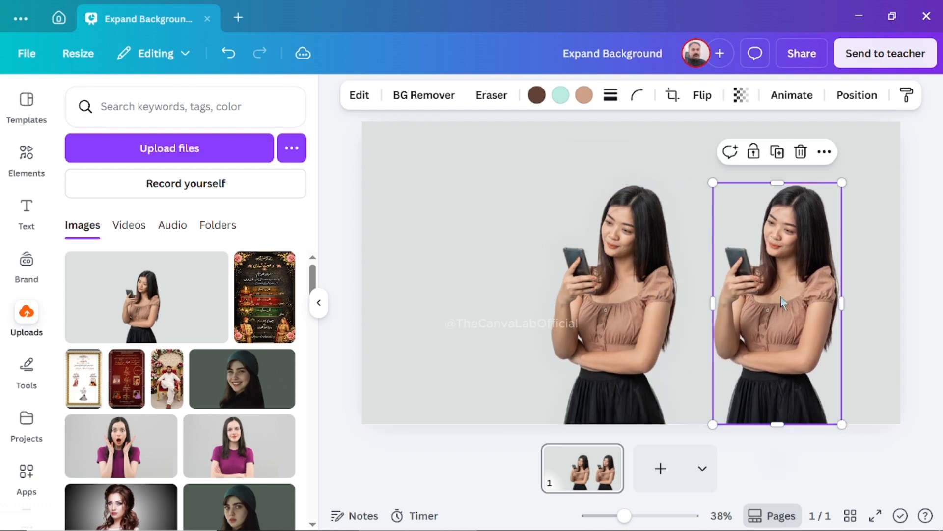
- Apply the Custom Duotone filter to the original cutout of the woman with the phone
{"action": "left_click", "coordinate": [622, 317]}
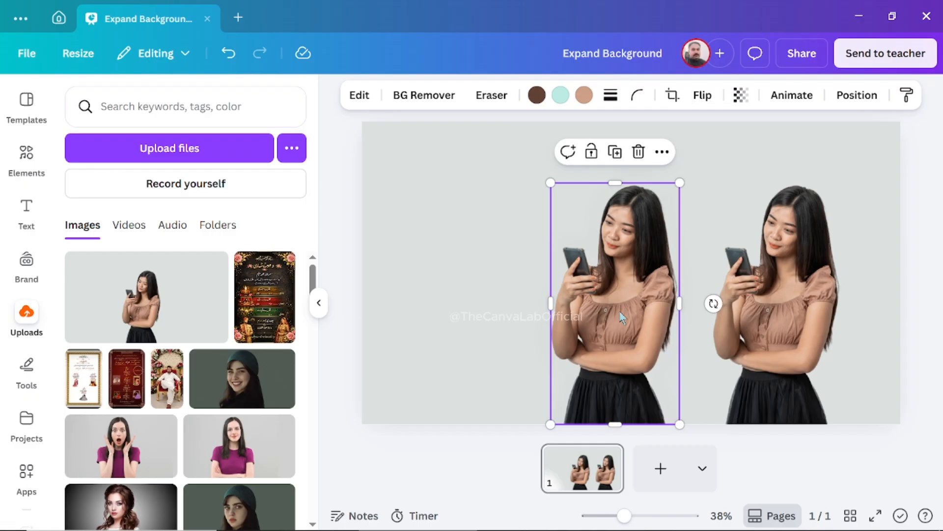
{"action": "left_click", "coordinate": [359, 95]}
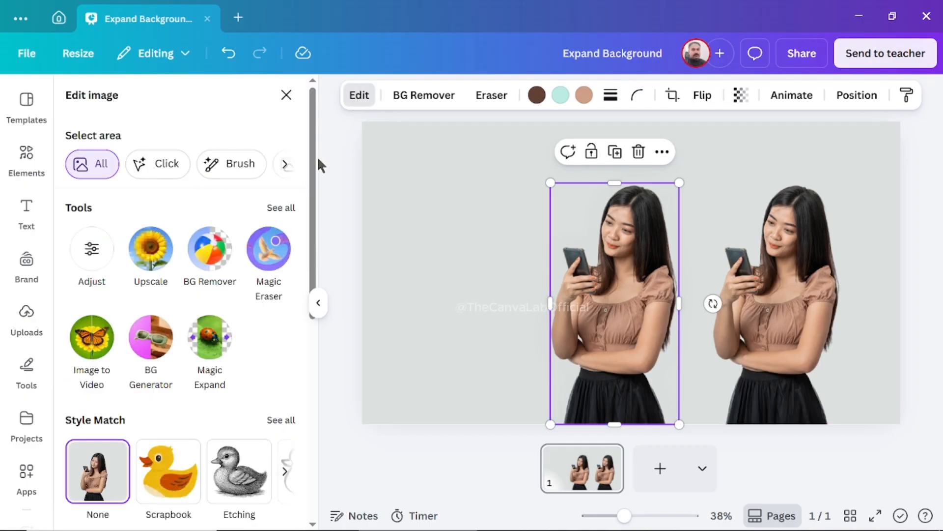
{"action": "left_click_drag", "start_coordinate": [318, 173], "coordinate": [313, 303]}
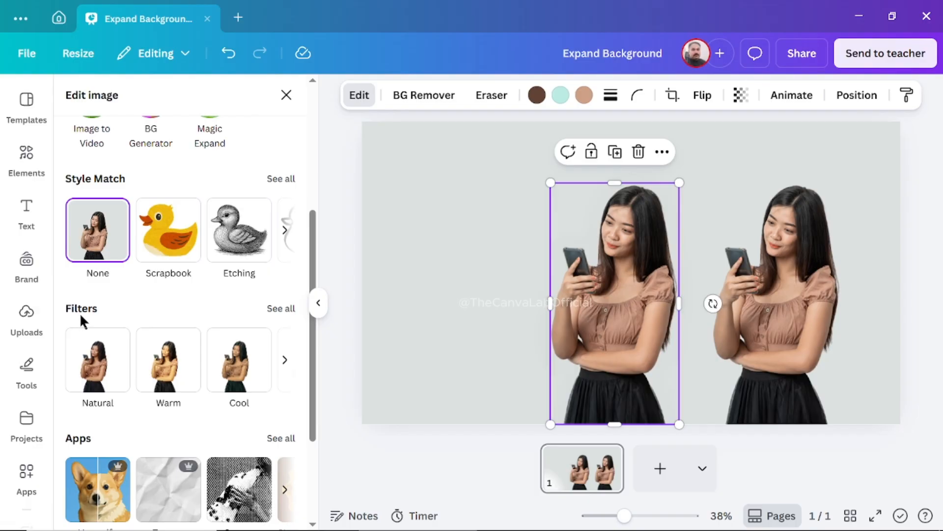
{"action": "left_click", "coordinate": [281, 309]}
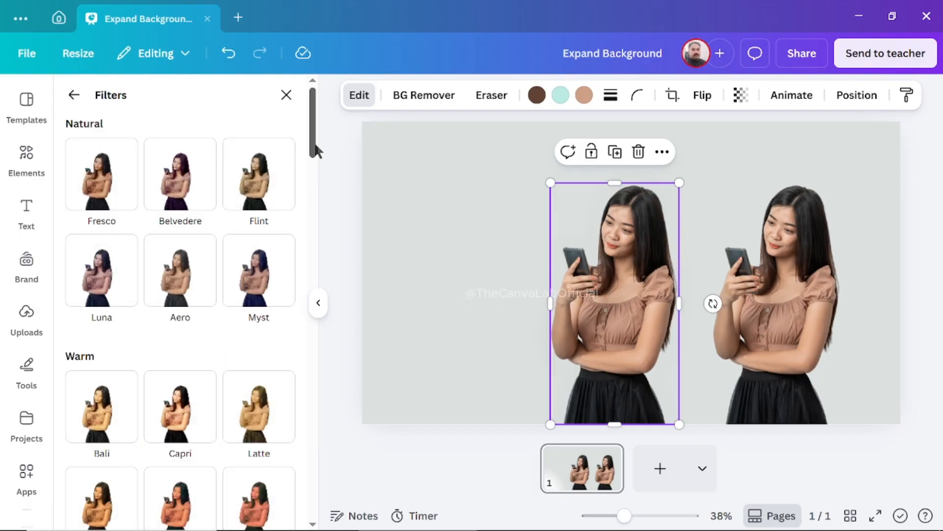
{"action": "left_click_drag", "start_coordinate": [316, 146], "coordinate": [320, 419]}
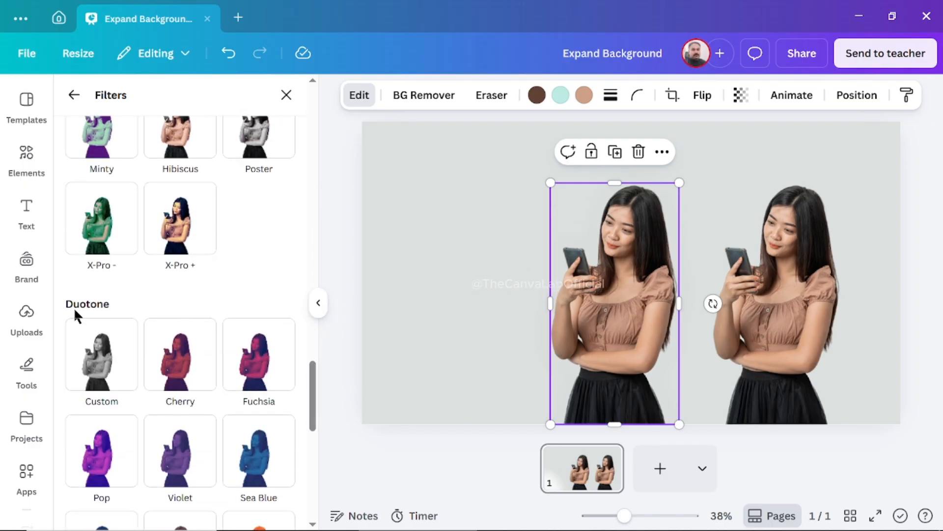
{"action": "left_click", "coordinate": [100, 362]}
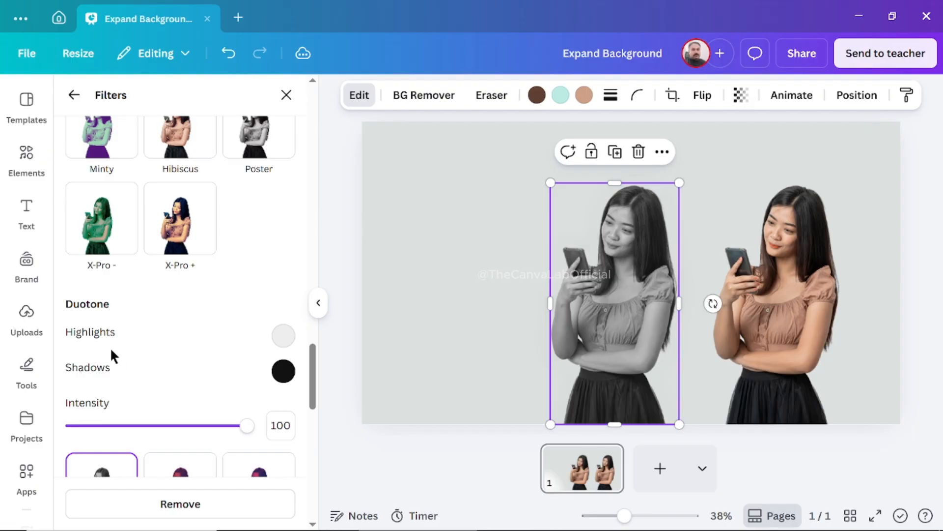
- Darken the Duotone highlights colour to near black, turning the original cutout into a solid silhouette
{"action": "left_click", "coordinate": [284, 336]}
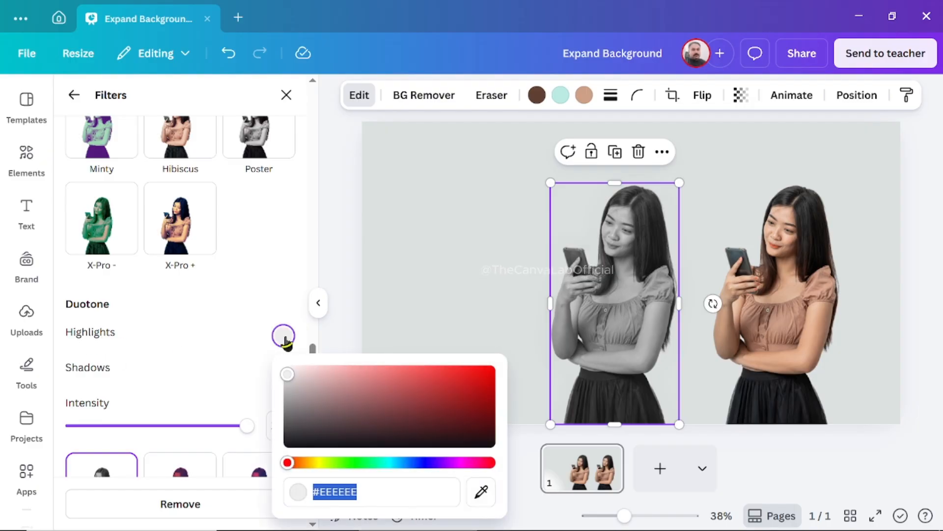
{"action": "left_click_drag", "start_coordinate": [288, 375], "coordinate": [287, 439]}
{"action": "left_click", "coordinate": [349, 253]}
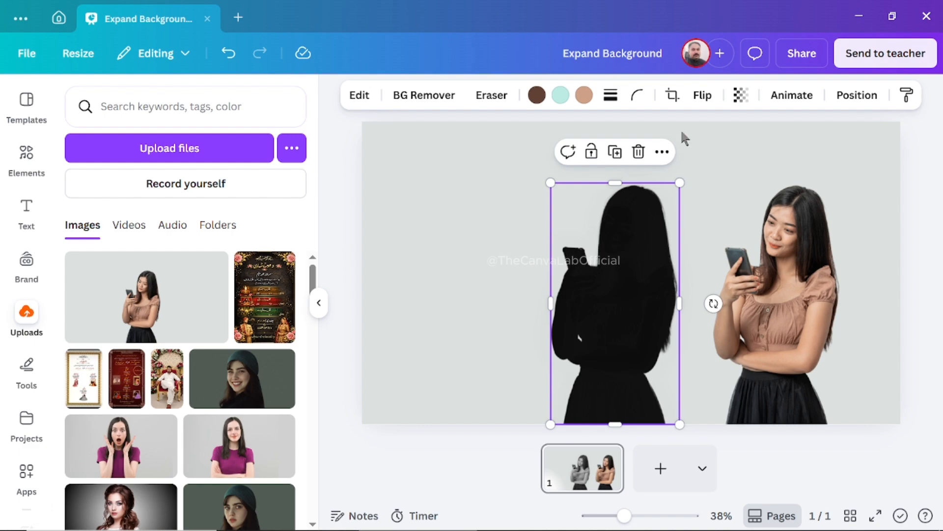
- Set the silhouette's transparency to 51 and move the coloured cutout over it, slightly offset, to form a shadow
{"action": "left_click", "coordinate": [741, 98]}
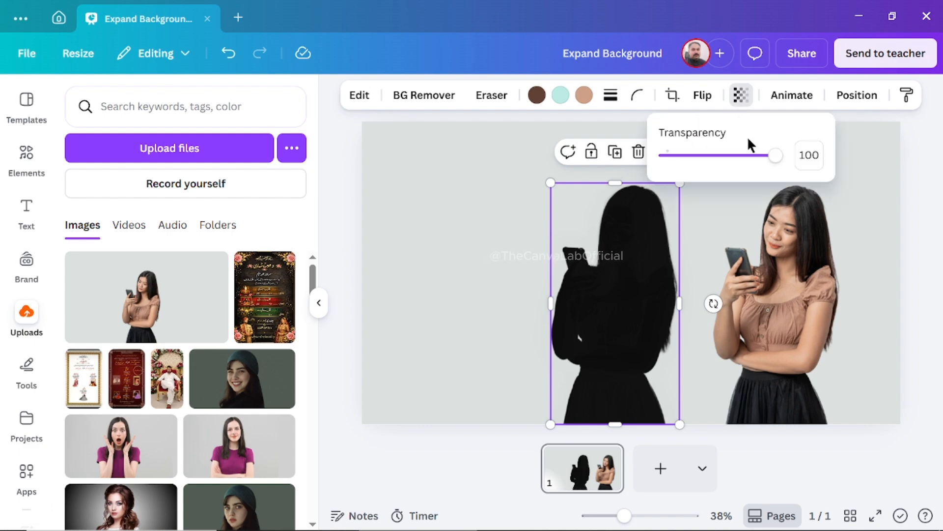
{"action": "left_click_drag", "start_coordinate": [775, 158], "coordinate": [722, 172]}
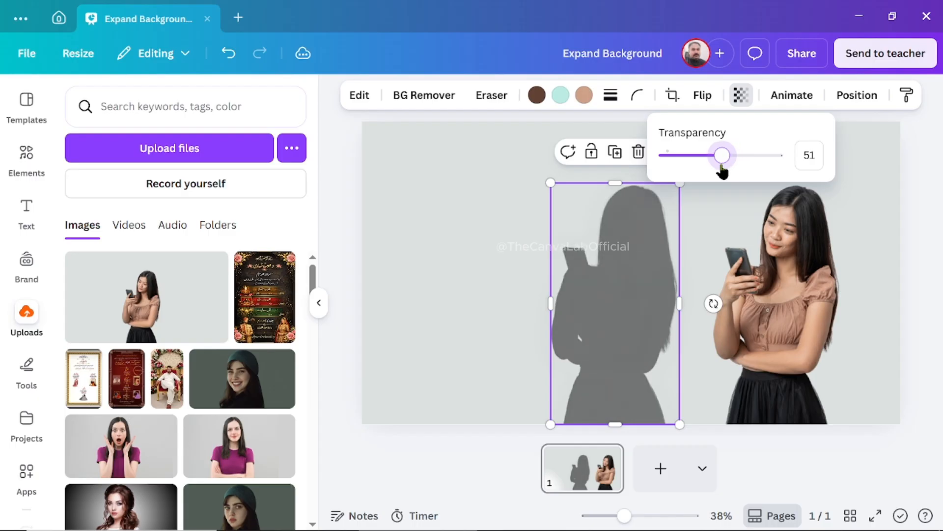
{"action": "left_click_drag", "start_coordinate": [796, 332], "coordinate": [618, 328]}
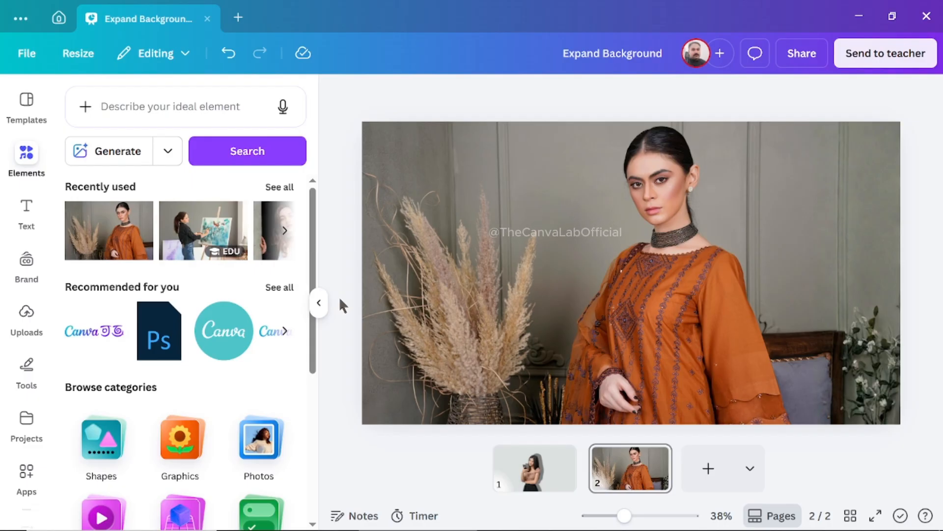
- Duplicate page 2's photo of the woman in orange, remove the copy's background and align it over the original
{"action": "left_click", "coordinate": [587, 300]}
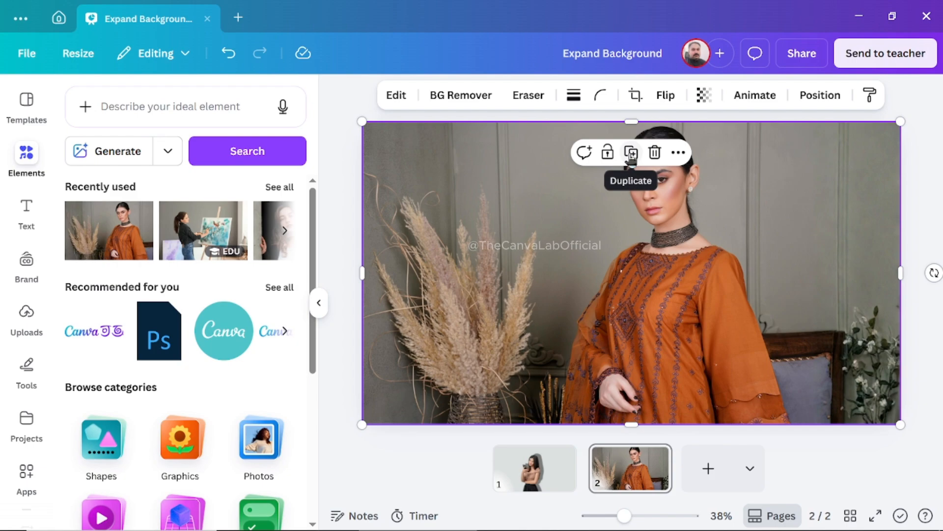
{"action": "left_click", "coordinate": [461, 103]}
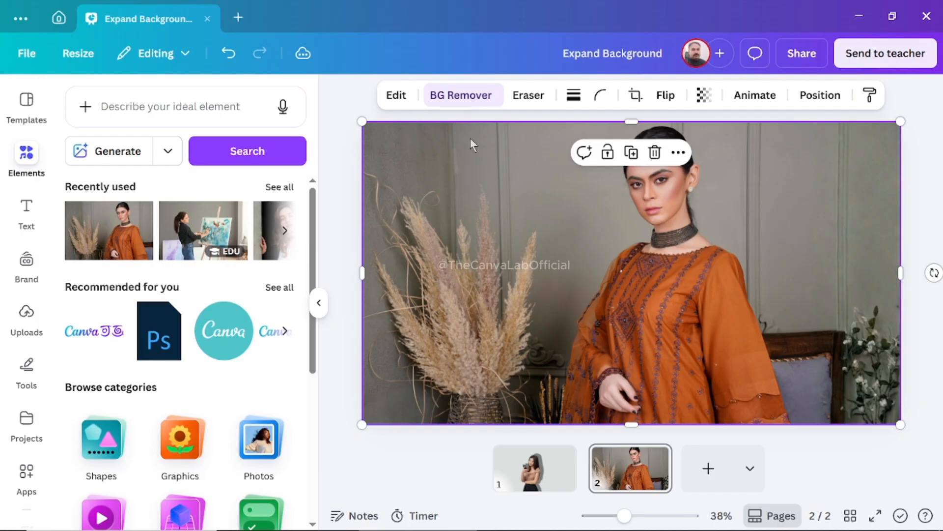
{"action": "mouse_move", "coordinate": [673, 327]}
{"action": "left_mouse_down"}
{"action": "mouse_move", "coordinate": [596, 311]}
{"action": "mouse_move", "coordinate": [676, 322]}
{"action": "left_mouse_up"}
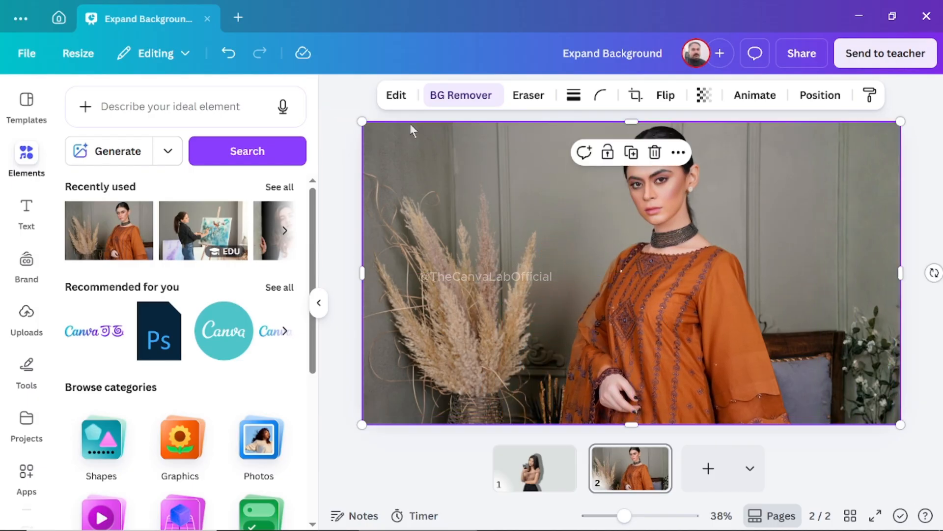
- Apply the Outline shadow effect to the cutout of the woman in orange
{"action": "left_click", "coordinate": [397, 98]}
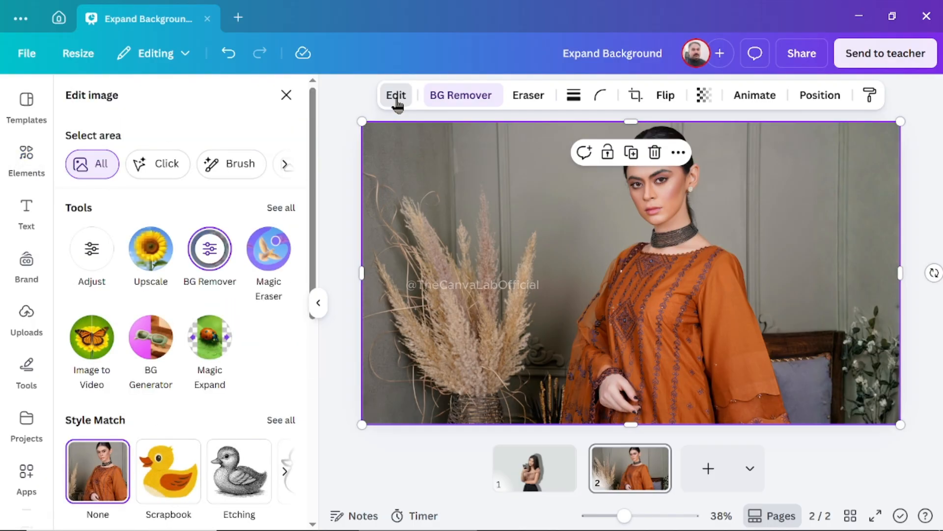
{"action": "left_click_drag", "start_coordinate": [319, 187], "coordinate": [343, 412]}
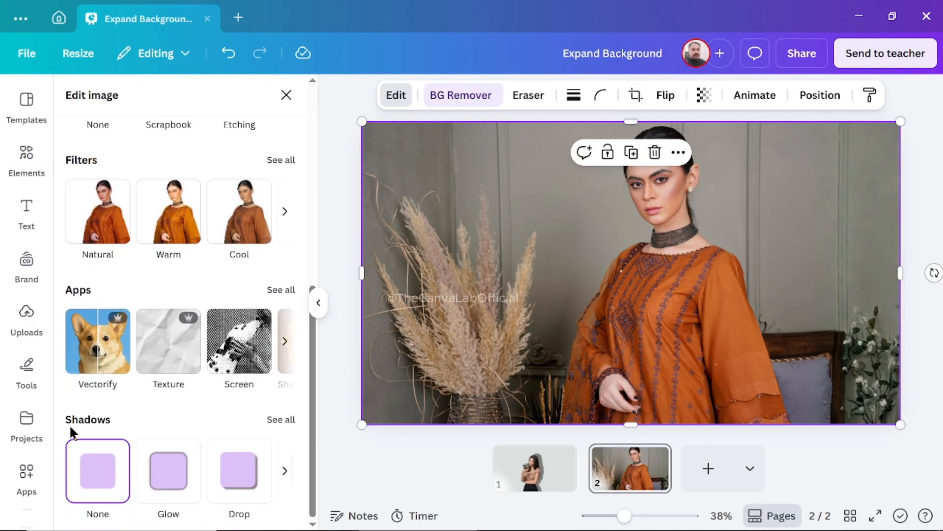
{"action": "left_click", "coordinate": [288, 421]}
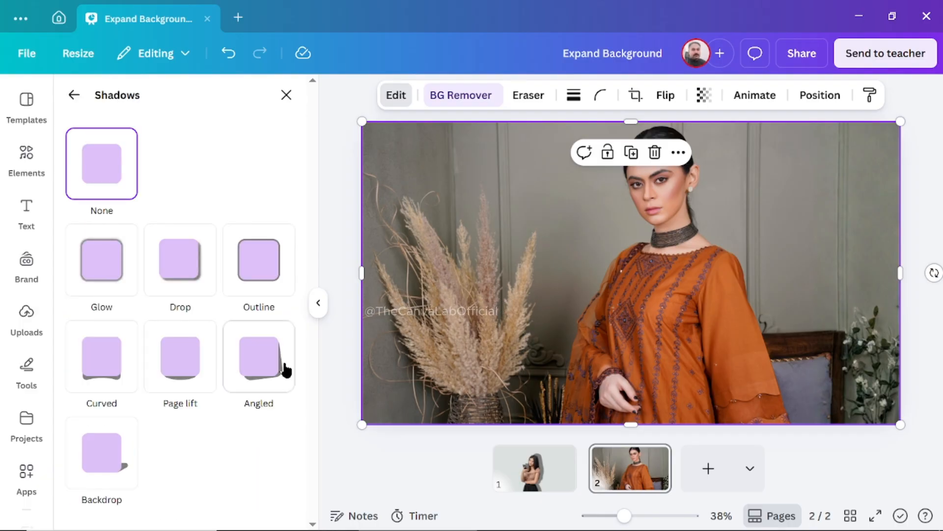
{"action": "left_click", "coordinate": [261, 283]}
- Change the cutout's outline colour to near white, #FCFCFC
{"action": "left_click_drag", "start_coordinate": [313, 369], "coordinate": [315, 489]}
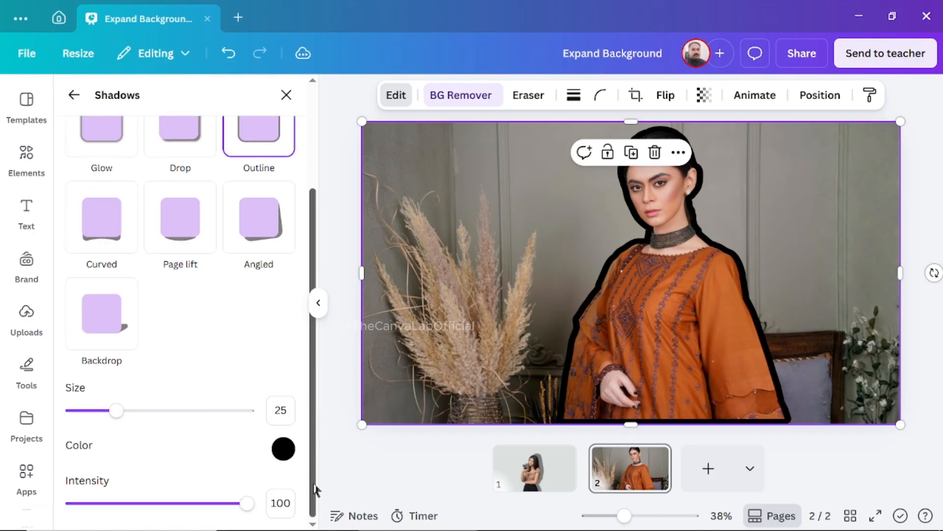
{"action": "left_click", "coordinate": [283, 450]}
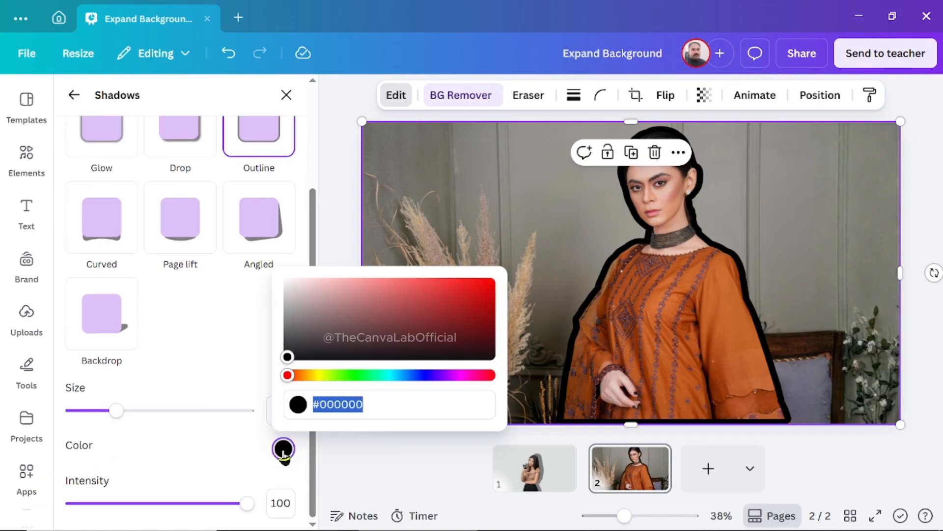
{"action": "left_click_drag", "start_coordinate": [287, 357], "coordinate": [288, 282]}
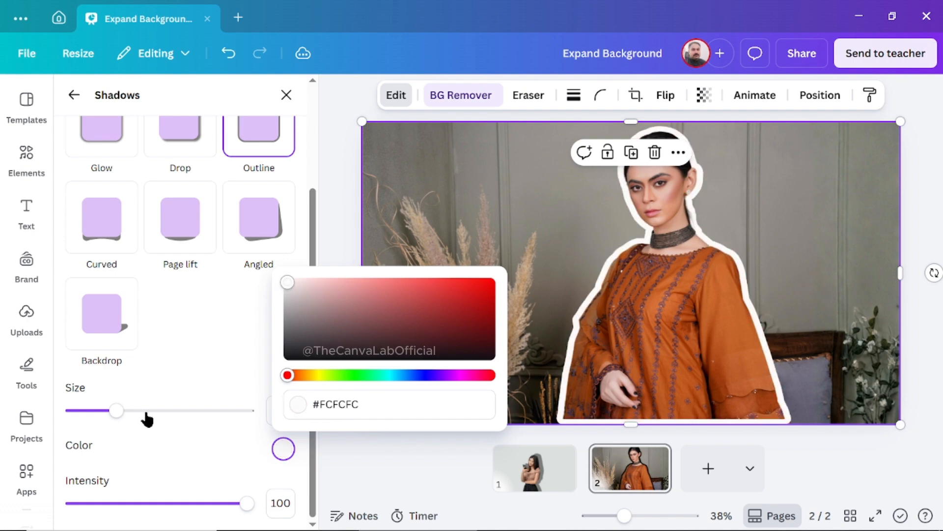
- Set the white outline's size to 13 and lower its intensity
{"action": "left_click", "coordinate": [117, 411]}
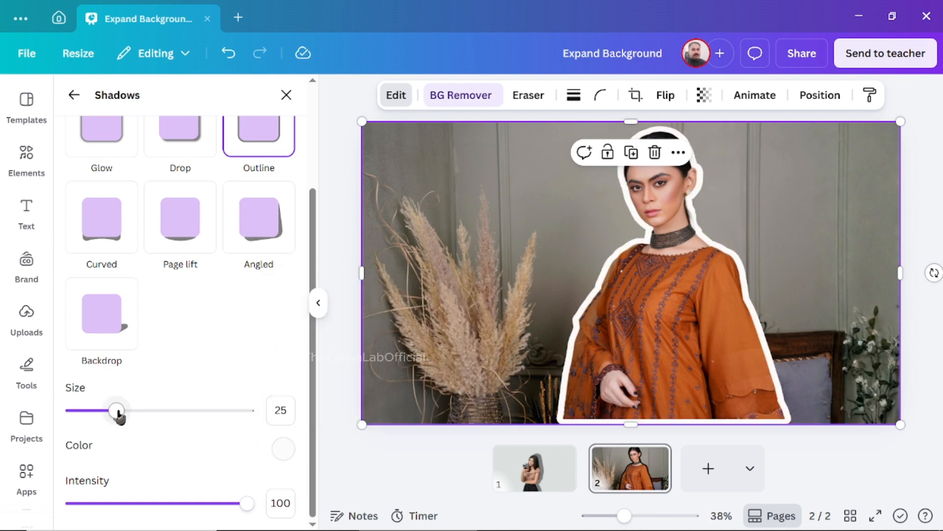
{"action": "left_click_drag", "start_coordinate": [117, 412], "coordinate": [95, 422]}
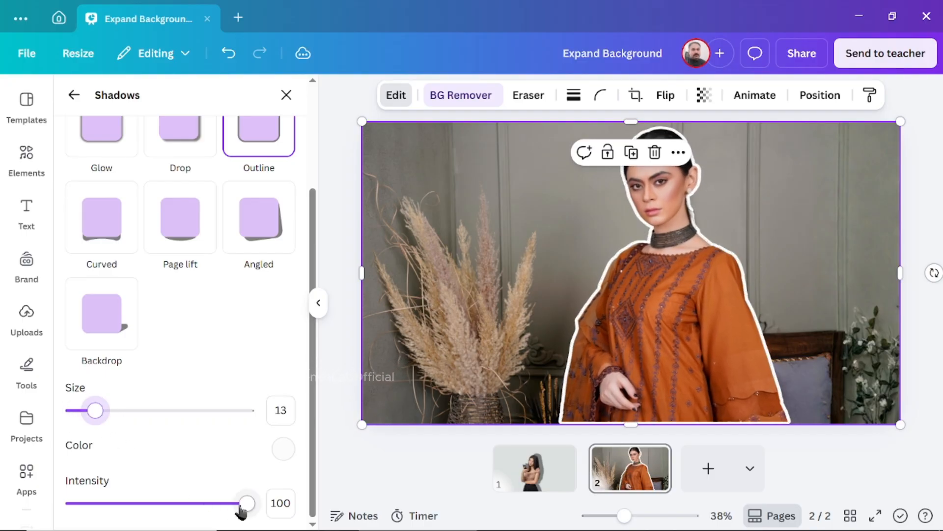
{"action": "left_click_drag", "start_coordinate": [249, 505], "coordinate": [189, 504]}
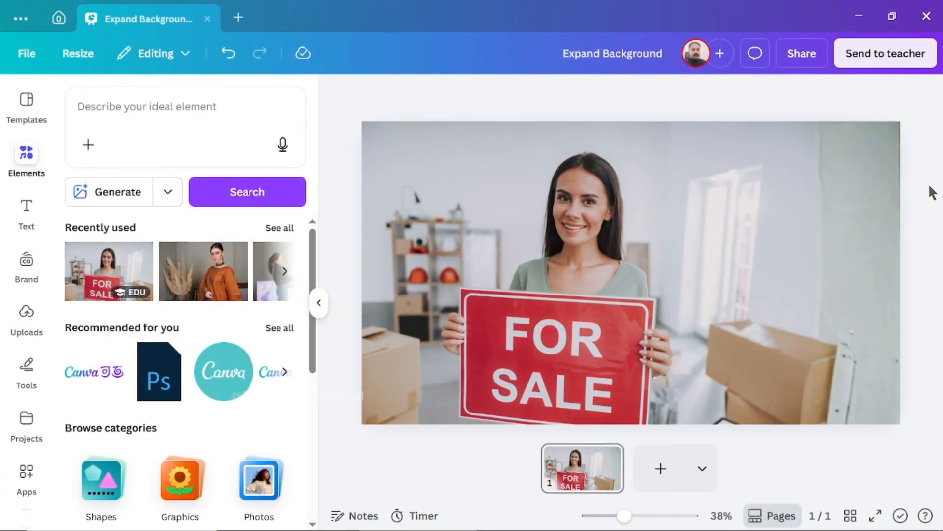
- Turn the sign's FOR SALE lettering into editable text with Grab Text and nudge it slightly upward on the sign
{"action": "left_click", "coordinate": [419, 129]}
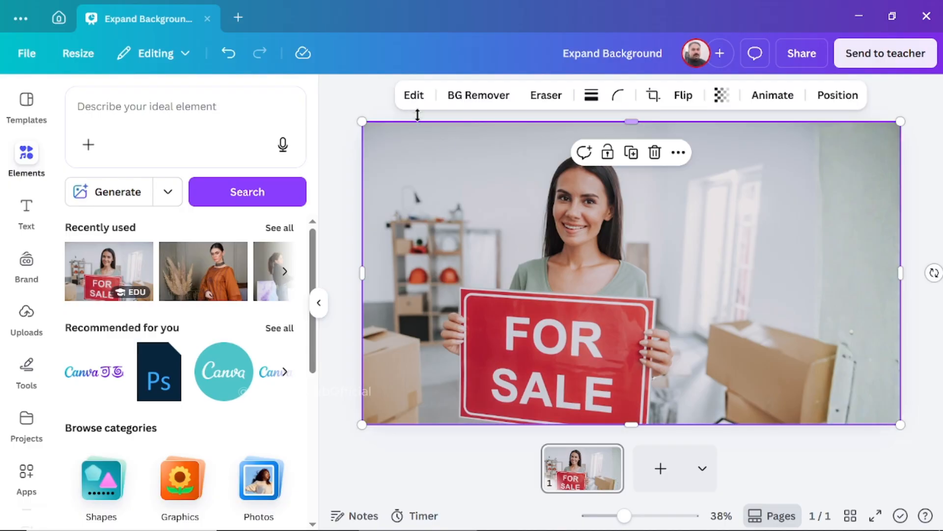
{"action": "left_click", "coordinate": [414, 104]}
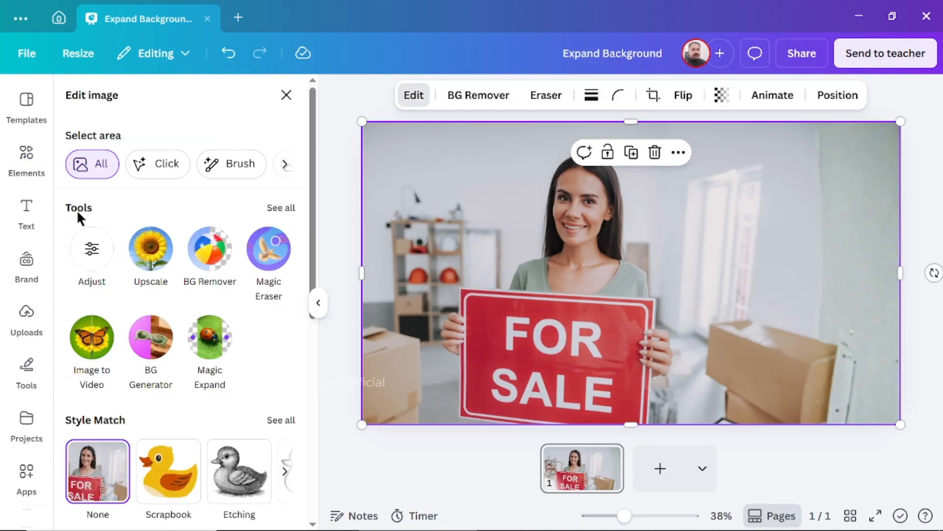
{"action": "left_click", "coordinate": [282, 209]}
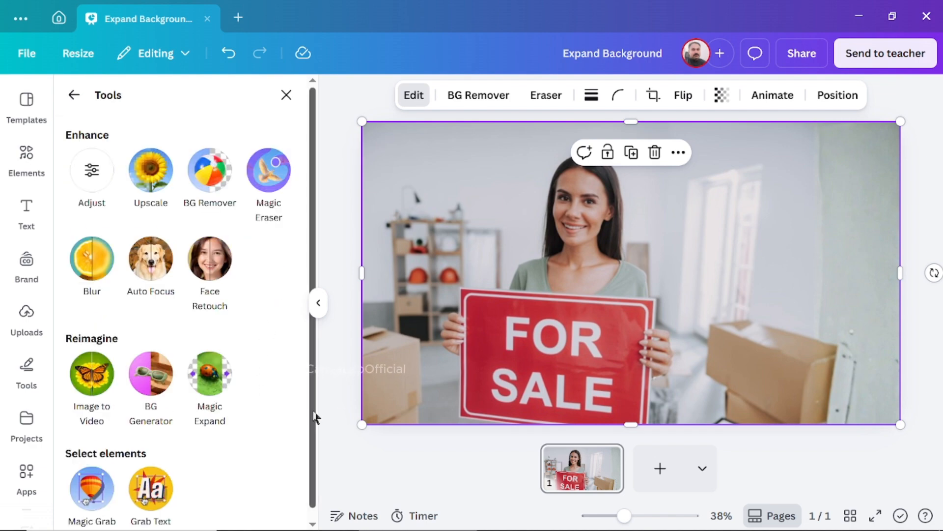
{"action": "scroll", "coordinate": [281, 472], "scroll_direction": "down", "scroll_amount": 1}
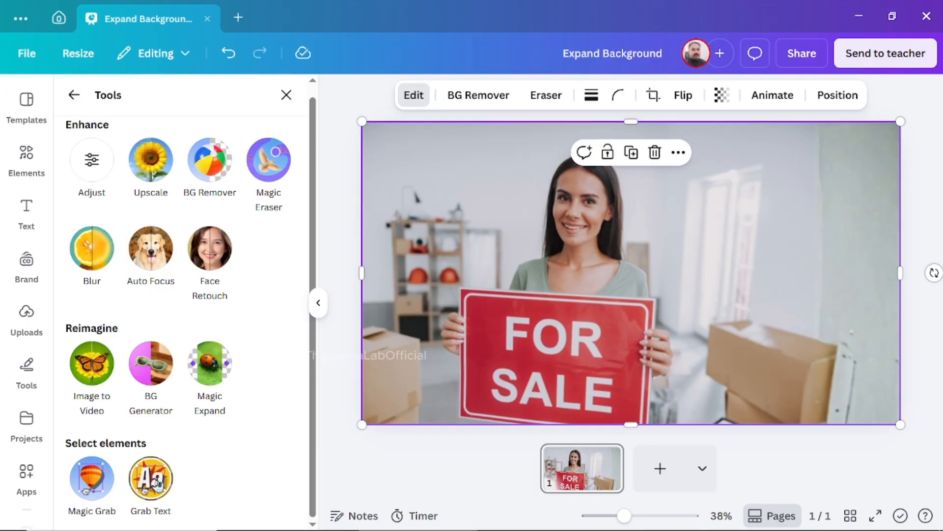
{"action": "left_click", "coordinate": [147, 484]}
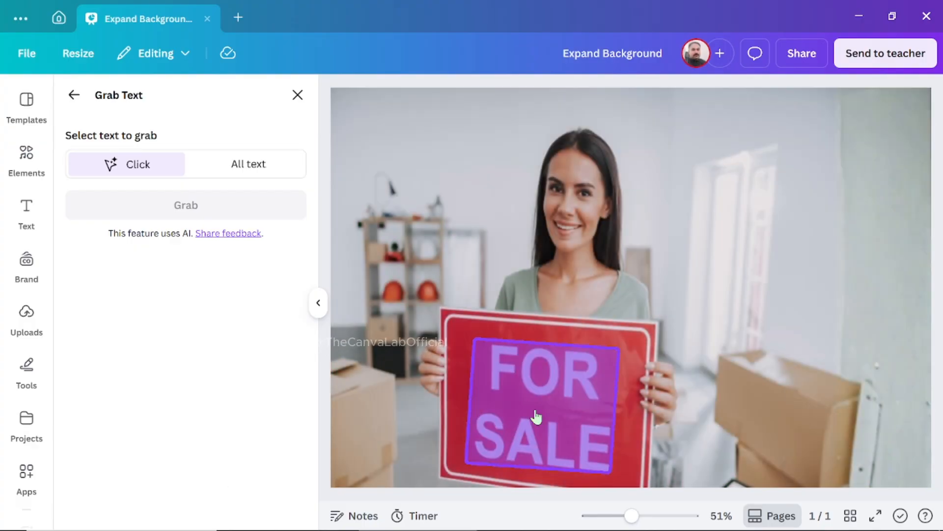
{"action": "left_click", "coordinate": [547, 394]}
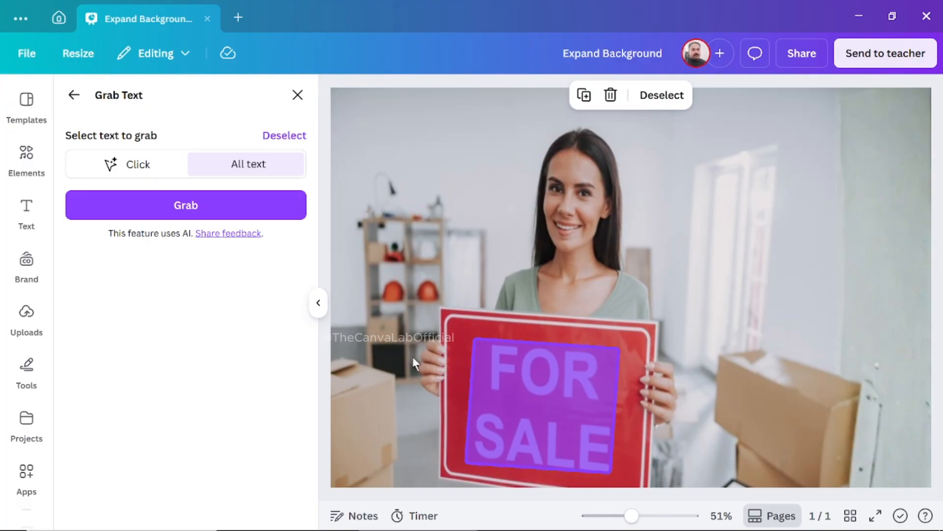
{"action": "left_click", "coordinate": [188, 206]}
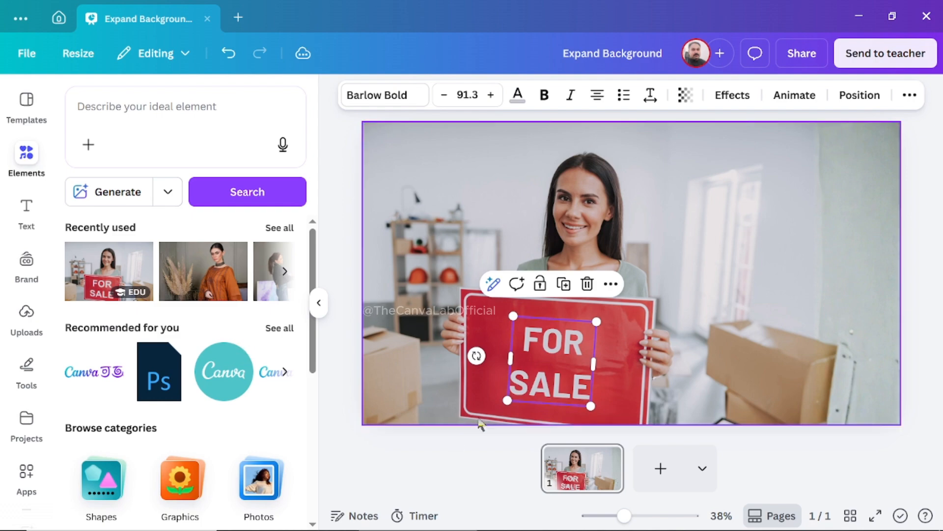
{"action": "mouse_move", "coordinate": [544, 375]}
{"action": "left_mouse_down"}
{"action": "mouse_move", "coordinate": [534, 344]}
{"action": "mouse_move", "coordinate": [549, 368]}
{"action": "mouse_move", "coordinate": [537, 367]}
{"action": "mouse_move", "coordinate": [550, 363]}
{"action": "mouse_move", "coordinate": [544, 371]}
{"action": "left_mouse_up"}
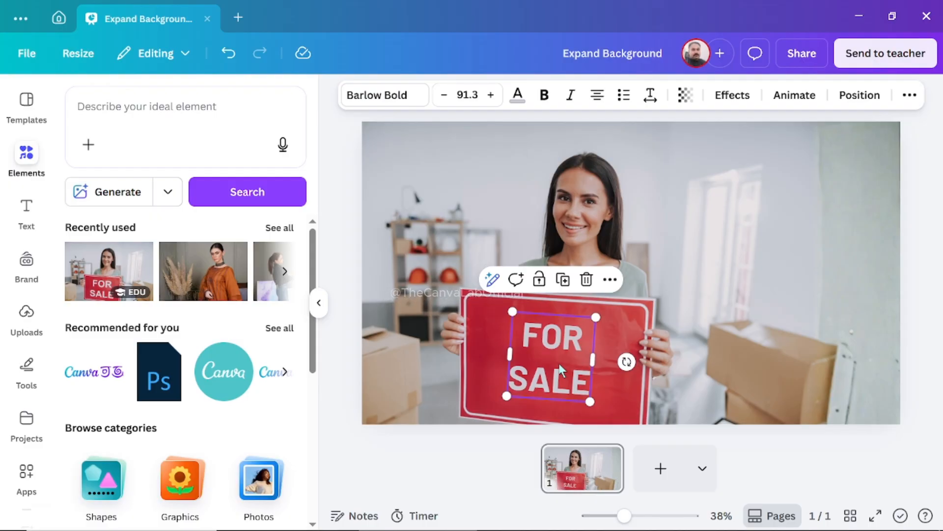
- Replace the sign's text with "Offer" and "Available" on separate lines and widen the text box to fit
{"action": "double_click", "coordinate": [559, 363]}
{"action": "type", "text": "Offer"}
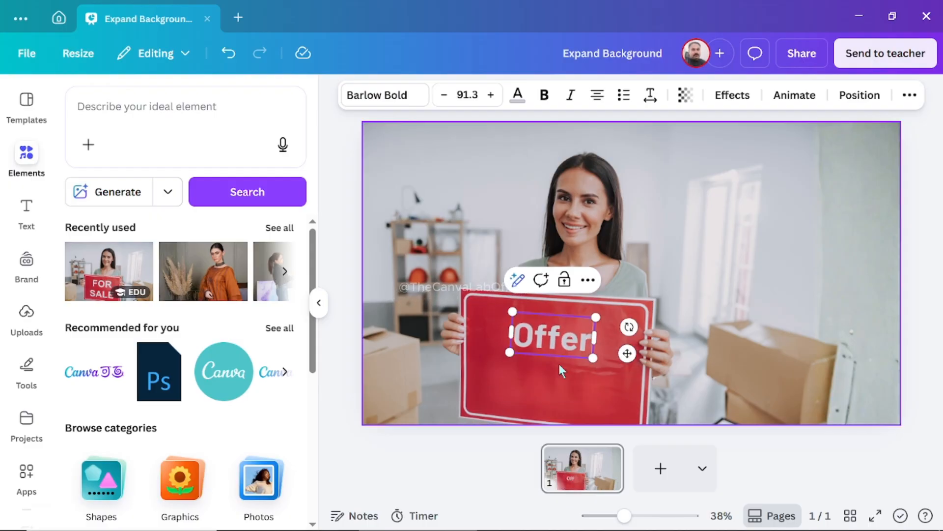
{"action": "key", "text": "Return"}
{"action": "type", "text": "Aa"}
{"action": "key", "text": "BackSpace"}
{"action": "type", "text": "vailable"}
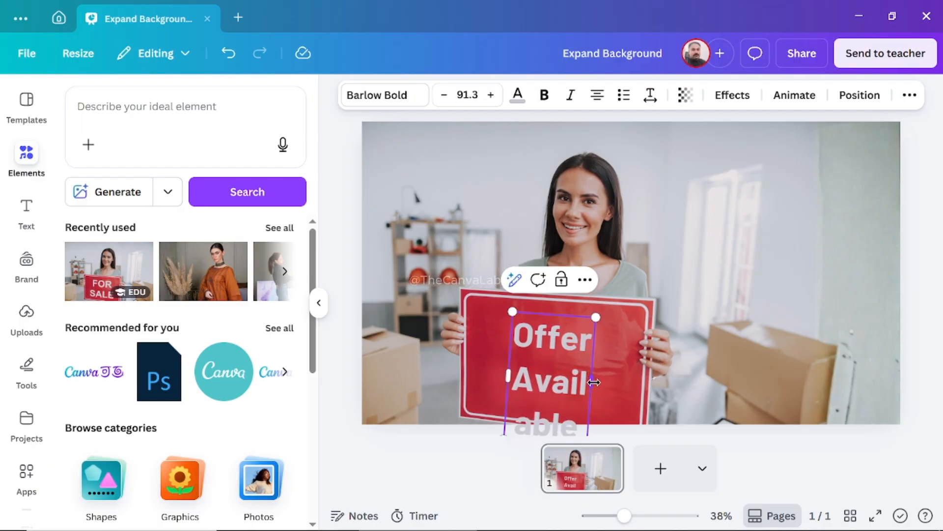
{"action": "left_click_drag", "start_coordinate": [591, 380], "coordinate": [652, 364]}
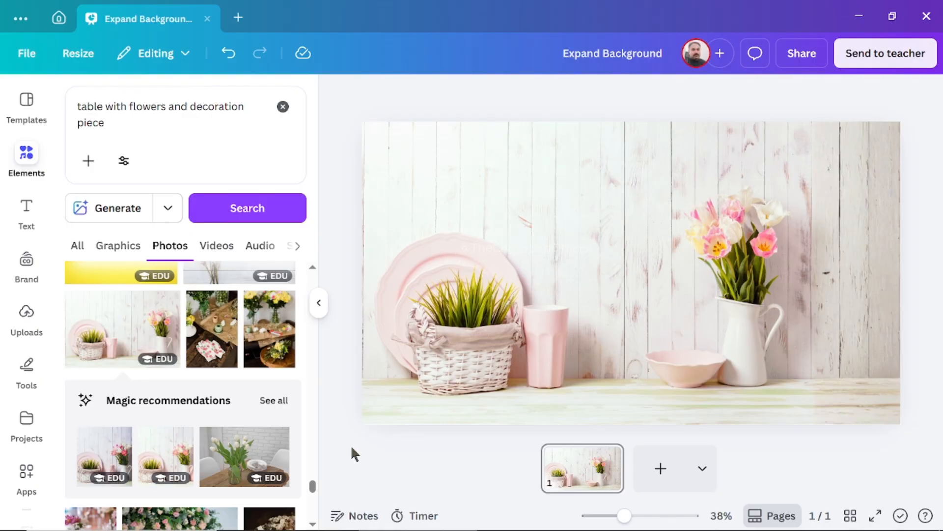
- Separate the pink cup from the table photo with Magic Grab and move it away from the basket towards the bowl
{"action": "left_click", "coordinate": [418, 206]}
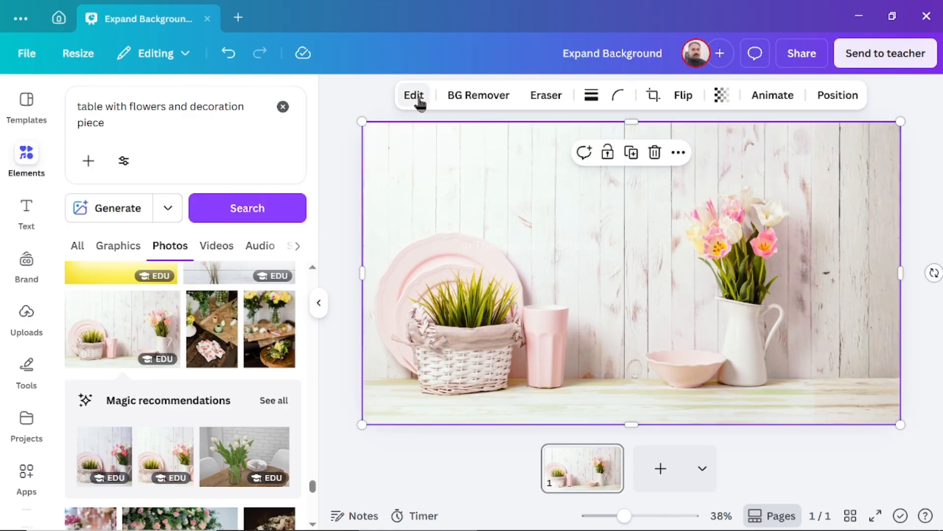
{"action": "left_click", "coordinate": [417, 99]}
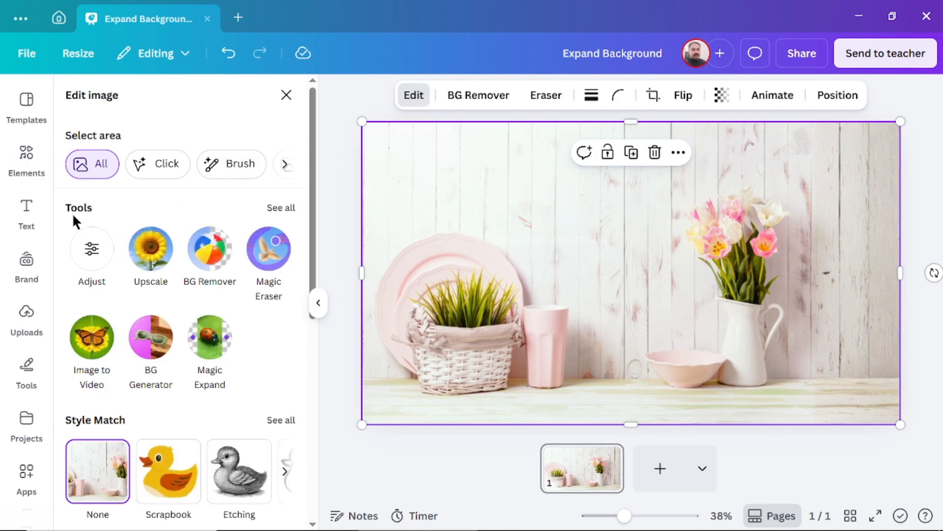
{"action": "left_click", "coordinate": [281, 208]}
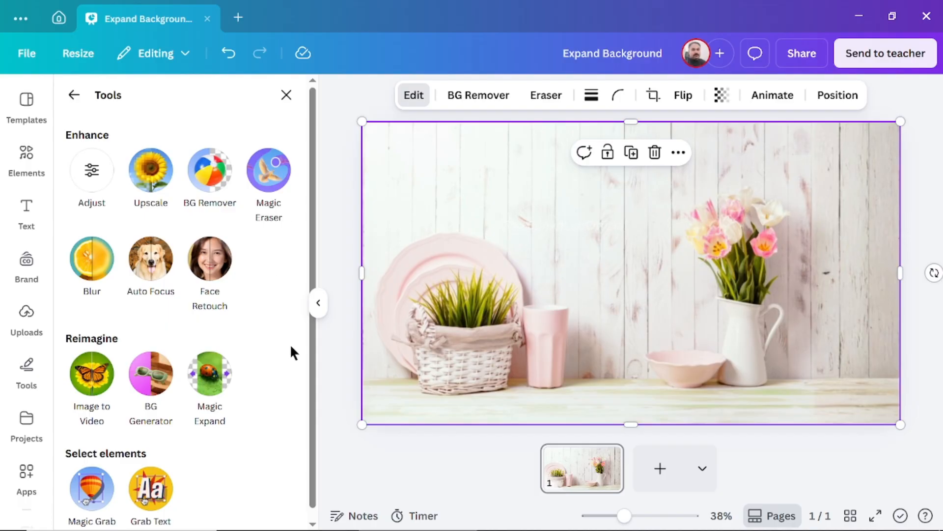
{"action": "scroll", "coordinate": [293, 393], "scroll_direction": "down", "scroll_amount": 1}
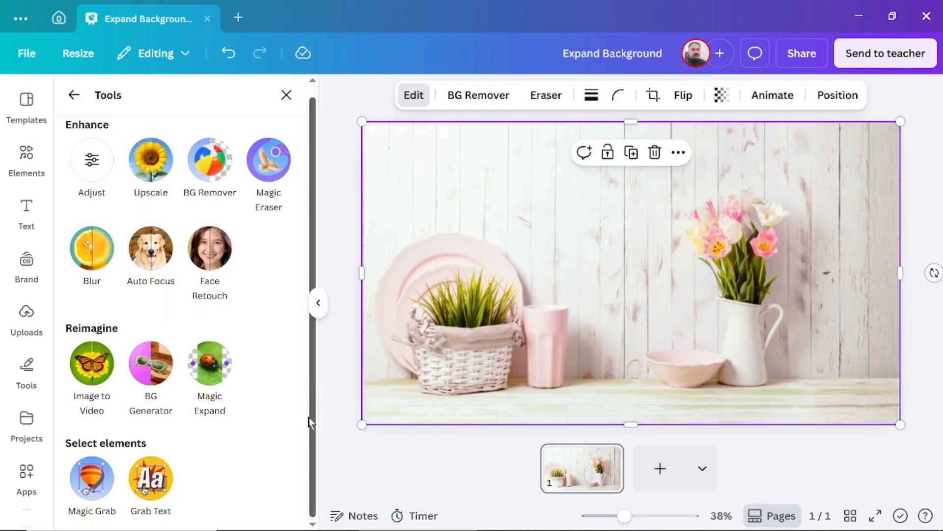
{"action": "left_click", "coordinate": [92, 484]}
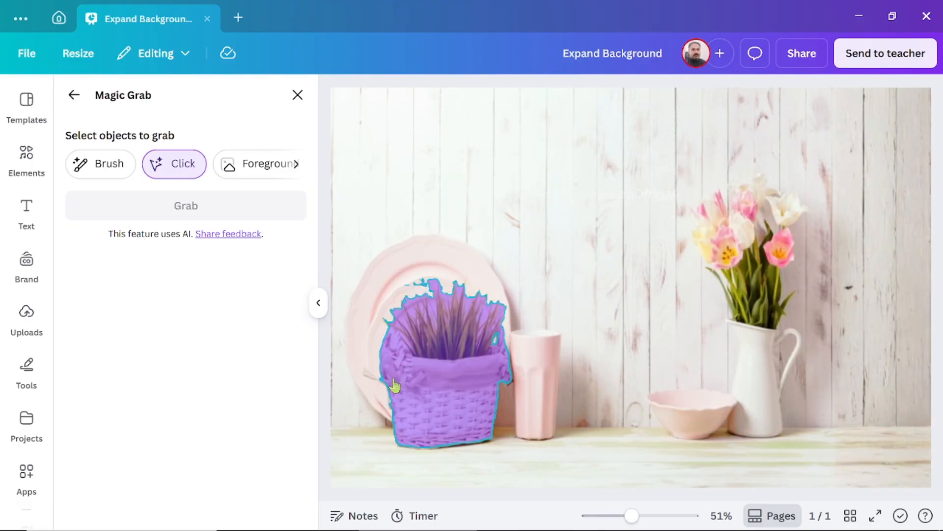
{"action": "left_click", "coordinate": [538, 389]}
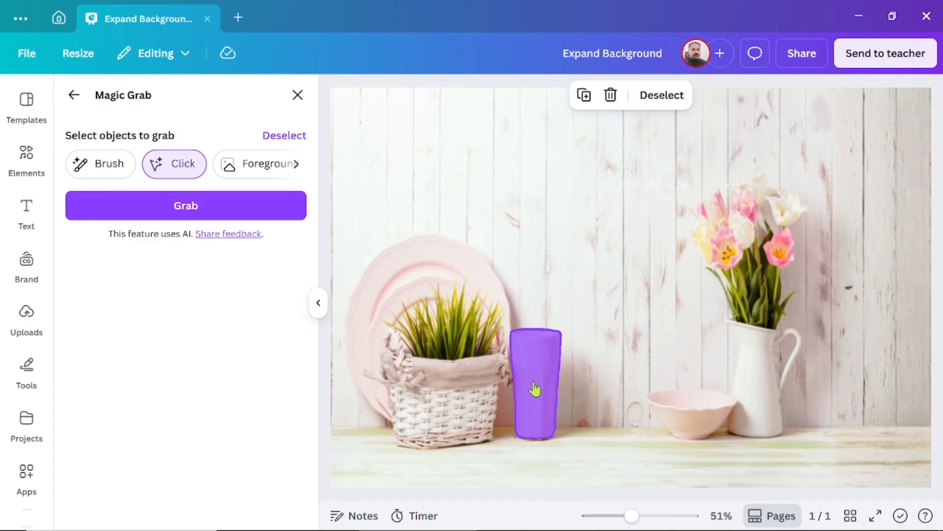
{"action": "left_click", "coordinate": [195, 206]}
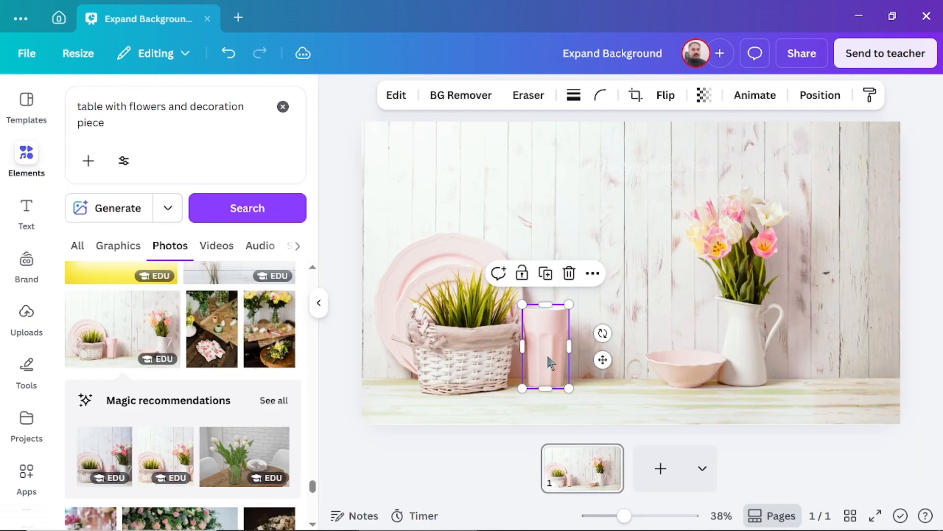
{"action": "left_click_drag", "start_coordinate": [548, 359], "coordinate": [619, 362]}
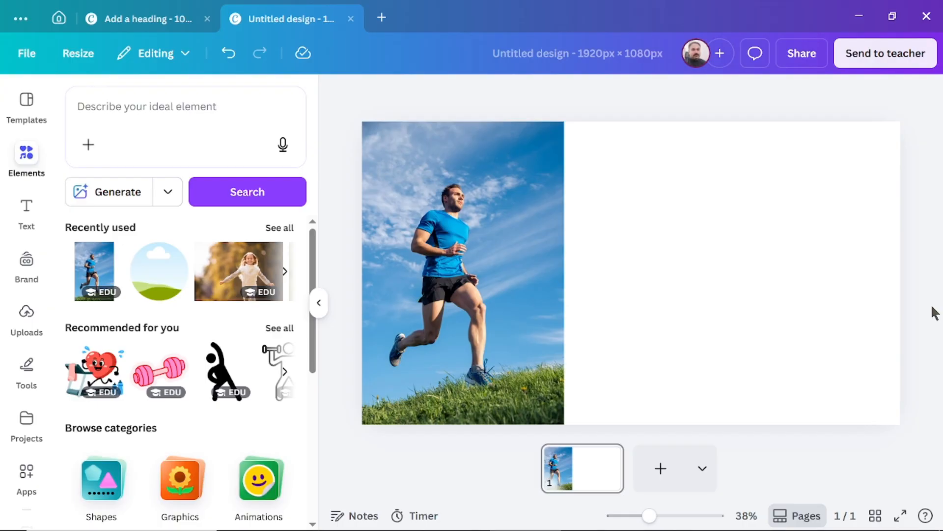
- Search the elements for "frame" and add the circular frame to the page with the running man
{"action": "left_click", "coordinate": [141, 109]}
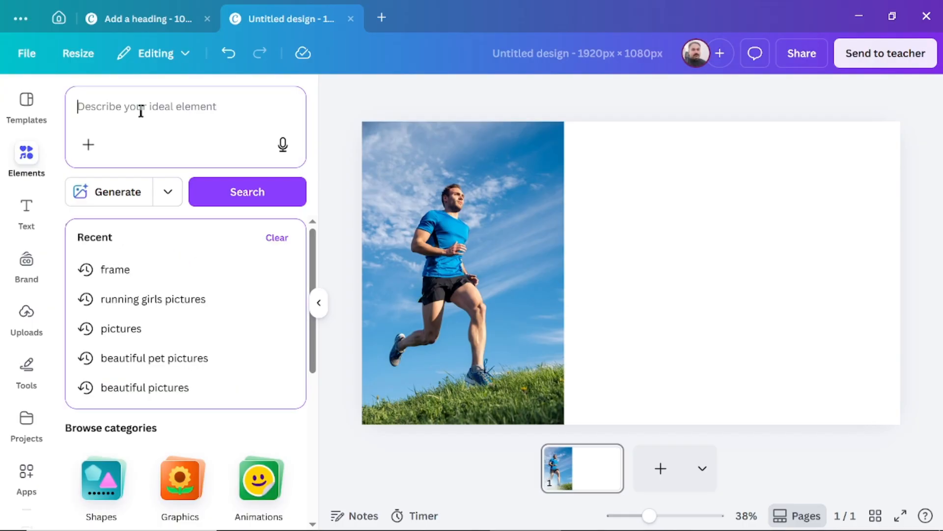
{"action": "type", "text": "frame"}
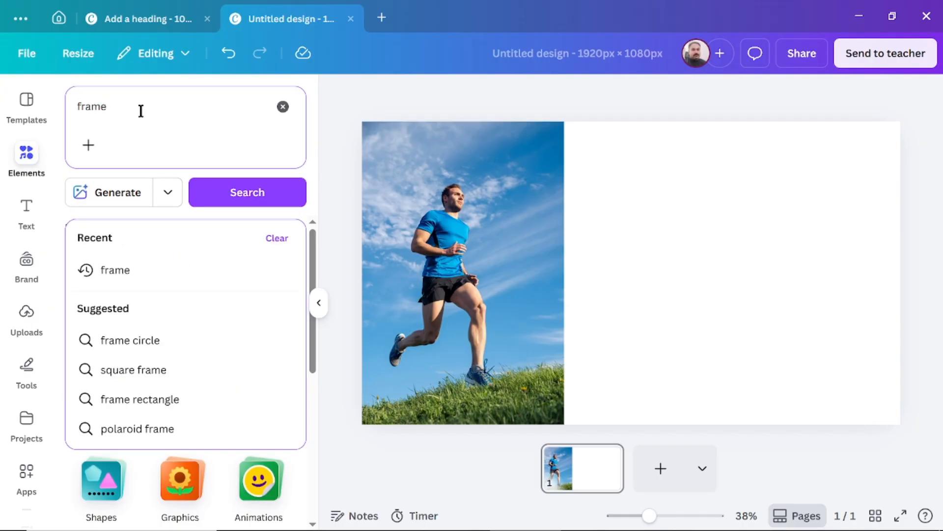
{"action": "key", "text": "Return"}
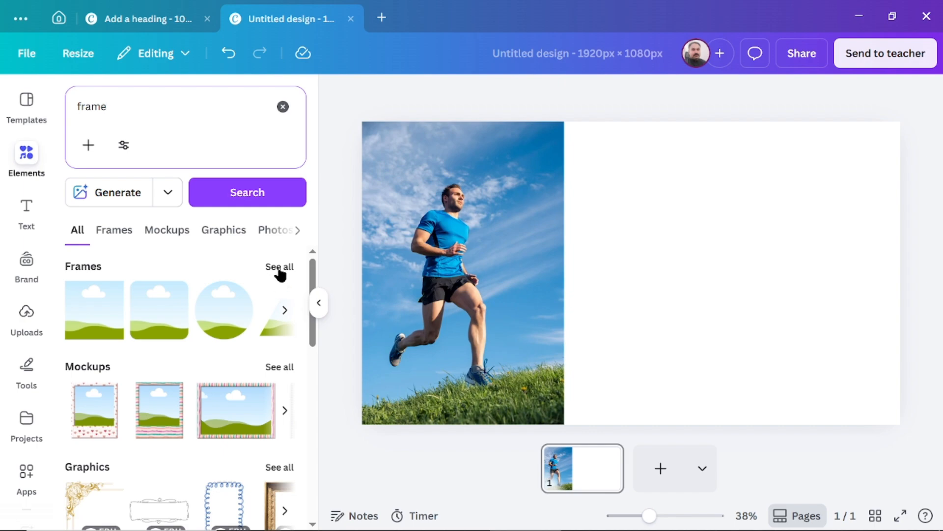
{"action": "left_click", "coordinate": [279, 268]}
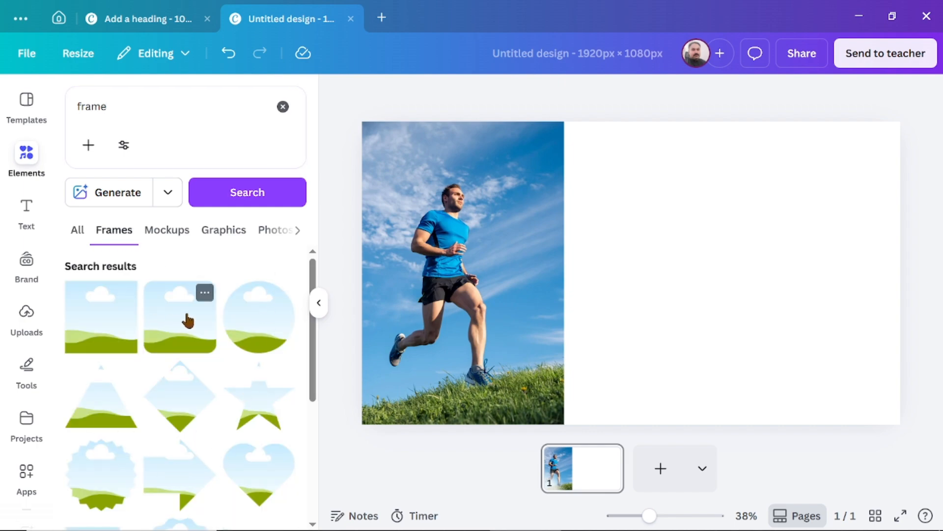
{"action": "left_click", "coordinate": [251, 320]}
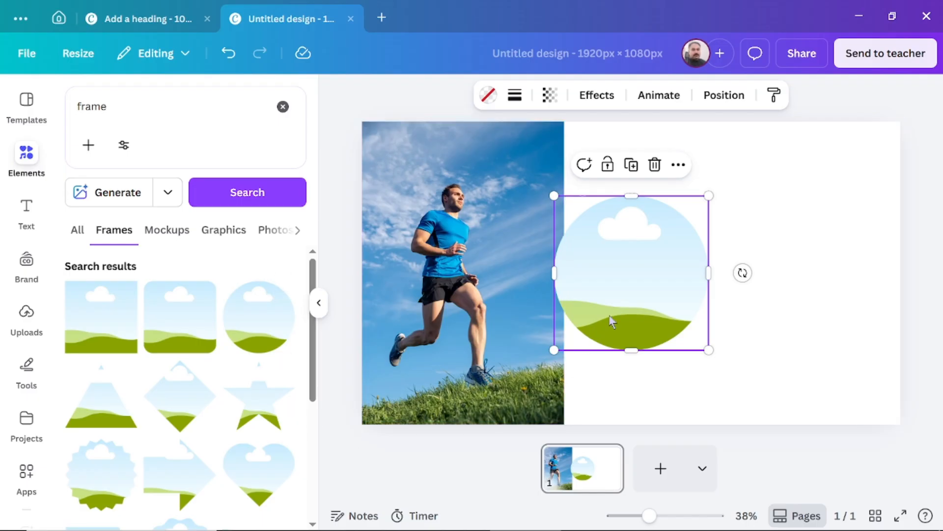
- Move the circular frame onto the blank area beside the runner photo, enlarge it to fill most of the height, and clear the element search
{"action": "left_click_drag", "start_coordinate": [611, 321], "coordinate": [728, 295]}
{"action": "left_click_drag", "start_coordinate": [813, 337], "coordinate": [853, 380]}
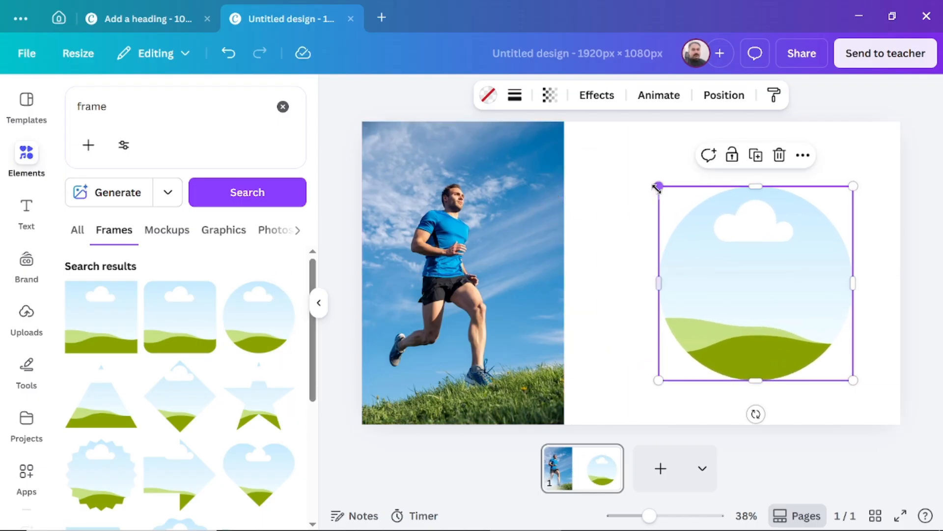
{"action": "left_click_drag", "start_coordinate": [659, 186], "coordinate": [632, 158]}
{"action": "left_click", "coordinate": [283, 106]}
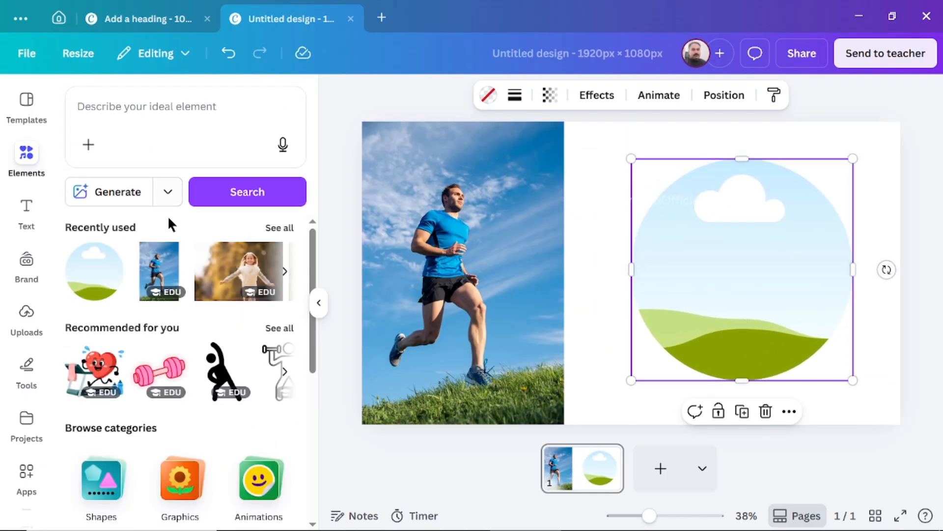
- Add another copy of the runner photo and drop it into the circular frame
{"action": "left_click", "coordinate": [94, 270]}
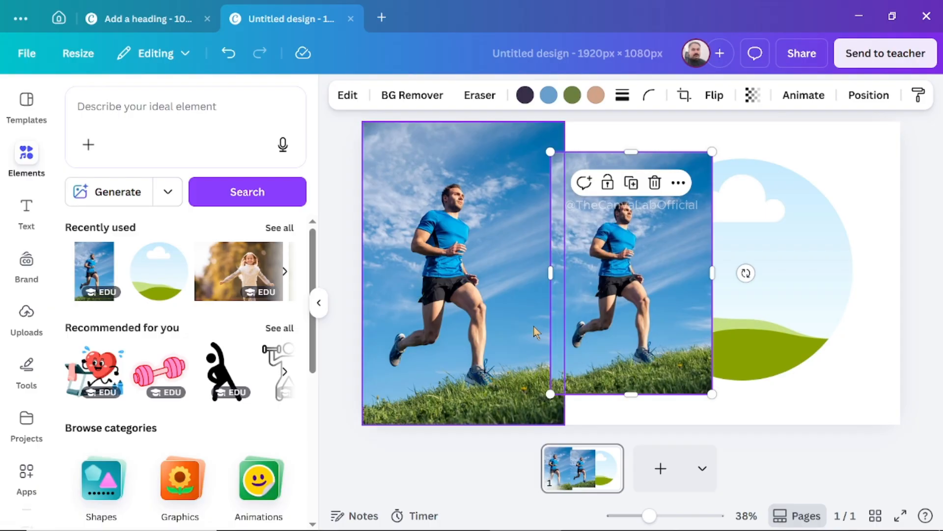
{"action": "left_click_drag", "start_coordinate": [629, 298], "coordinate": [732, 293]}
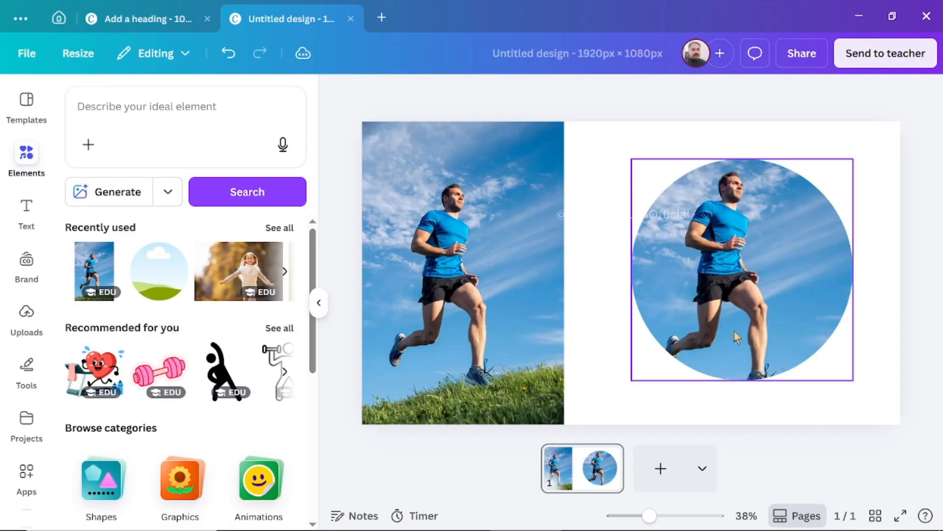
- Enlarge the runner photo within the circular frame's crop and apply the crop
{"action": "double_click", "coordinate": [735, 274]}
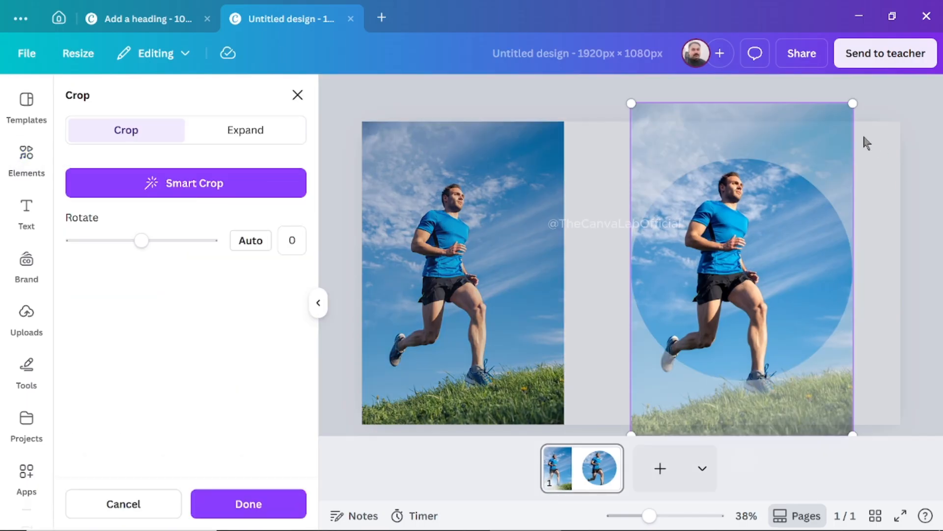
{"action": "left_click_drag", "start_coordinate": [854, 102], "coordinate": [887, 89]}
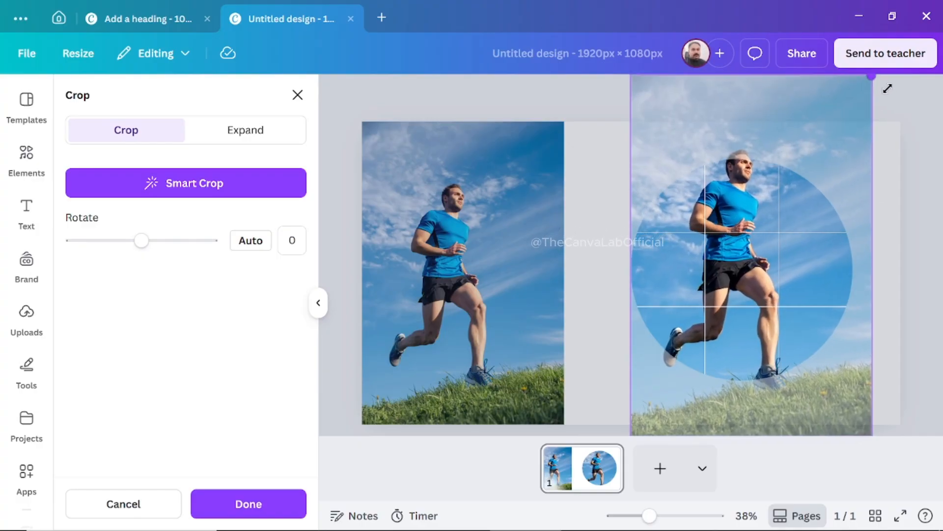
{"action": "left_click", "coordinate": [777, 231]}
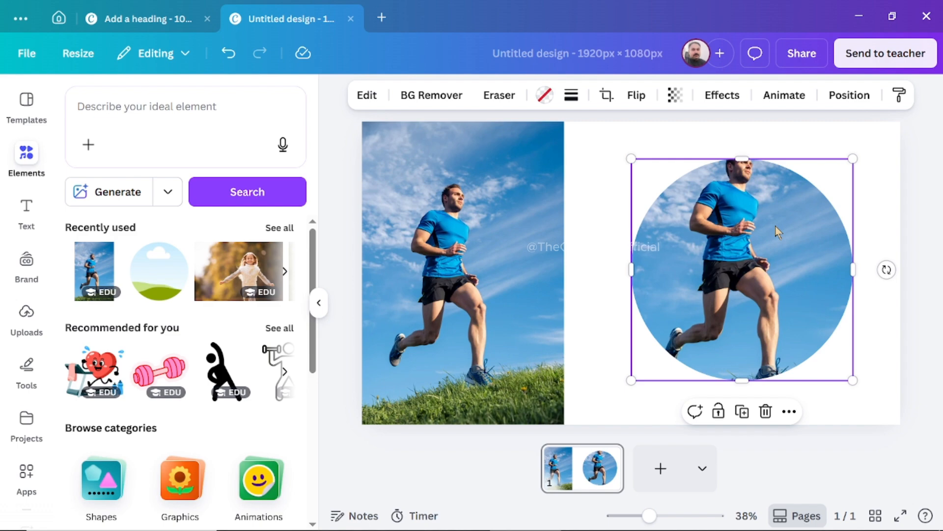
- Lock the photo-filled circular frame and place another copy of the runner photo over it
{"action": "left_click", "coordinate": [718, 413]}
{"action": "left_click", "coordinate": [754, 412]}
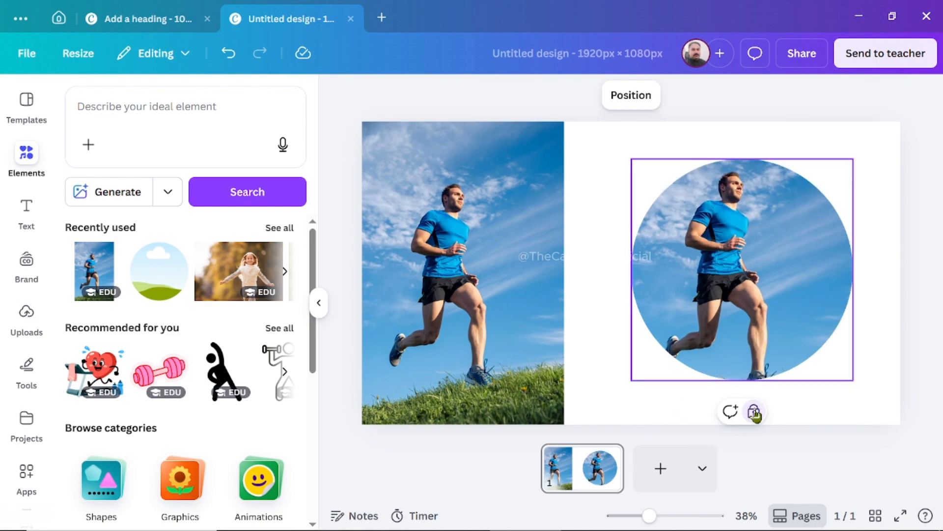
{"action": "left_click", "coordinate": [94, 270]}
{"action": "left_click_drag", "start_coordinate": [624, 305], "coordinate": [741, 285]}
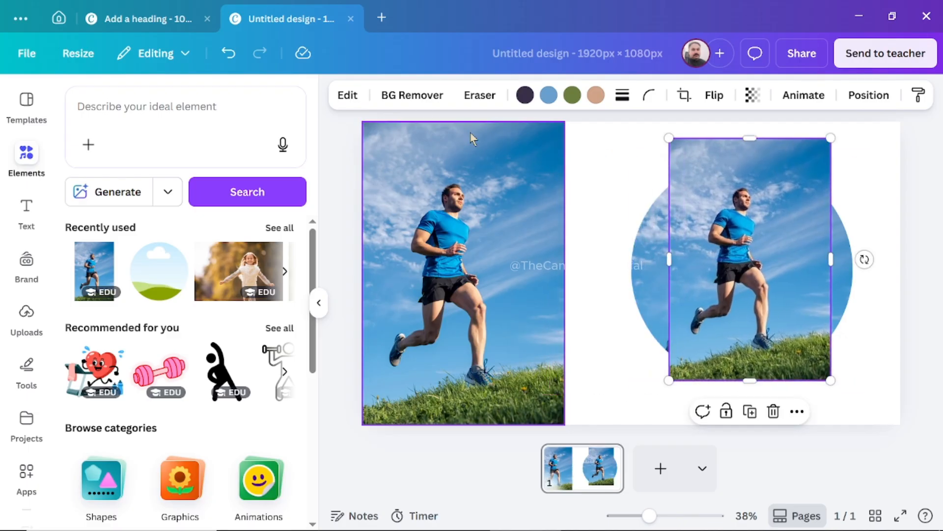
- Remove the background of the overlaid runner copy, and enlarge and move the cutout to line up with the framed runner
{"action": "left_click", "coordinate": [411, 96]}
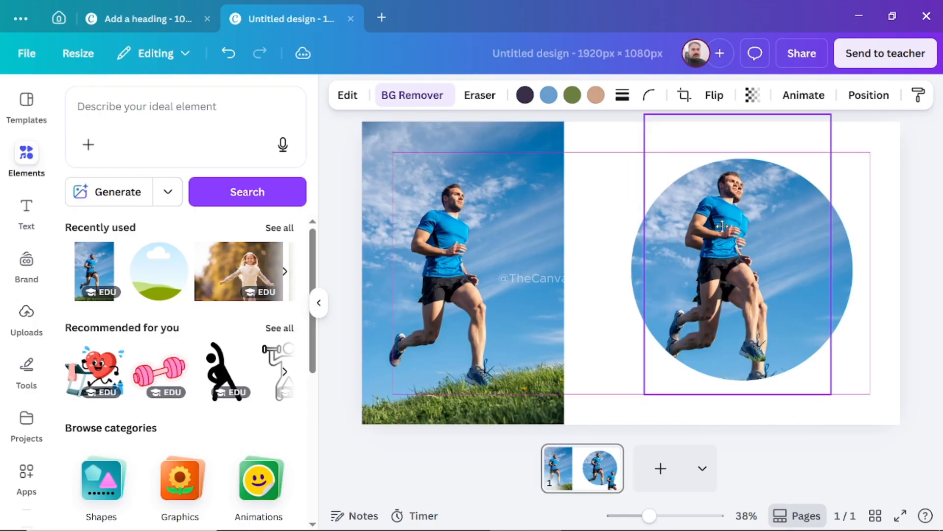
{"action": "left_click_drag", "start_coordinate": [737, 285], "coordinate": [741, 286]}
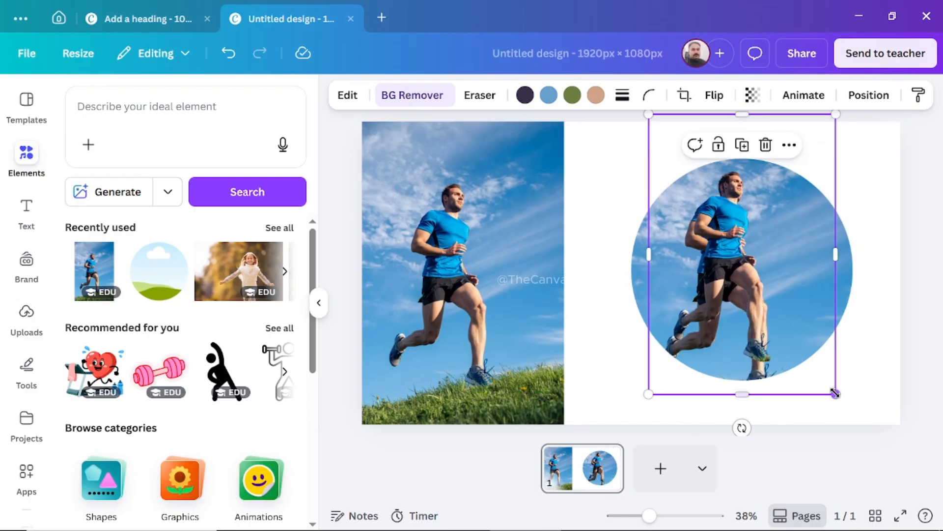
{"action": "left_click_drag", "start_coordinate": [836, 393], "coordinate": [864, 434]}
{"action": "left_click_drag", "start_coordinate": [748, 294], "coordinate": [735, 285]}
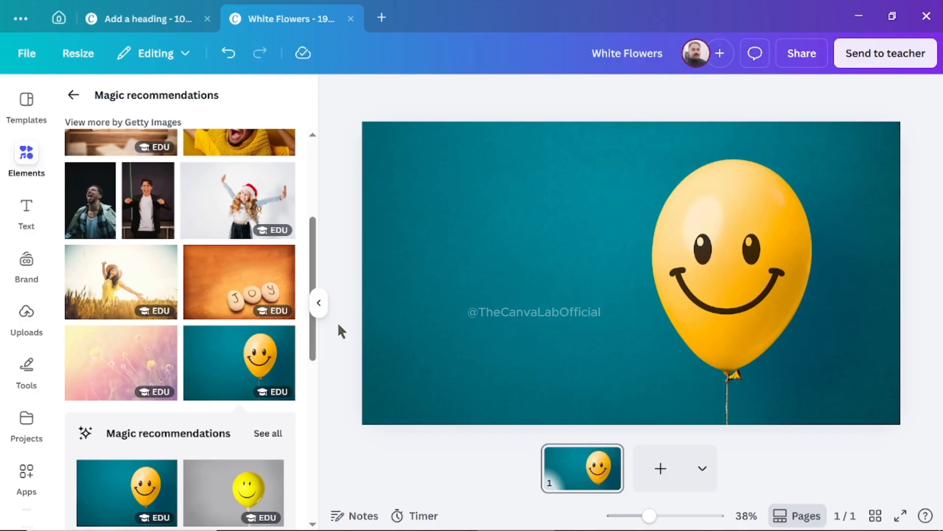
- Add a heading reading "Smile" to the page with the balloon photo
{"action": "left_click", "coordinate": [26, 206]}
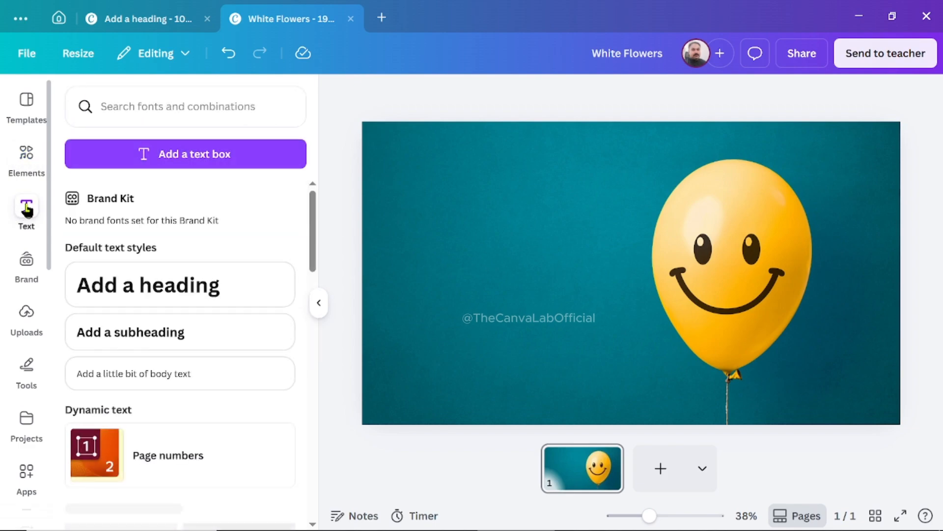
{"action": "left_click", "coordinate": [157, 287]}
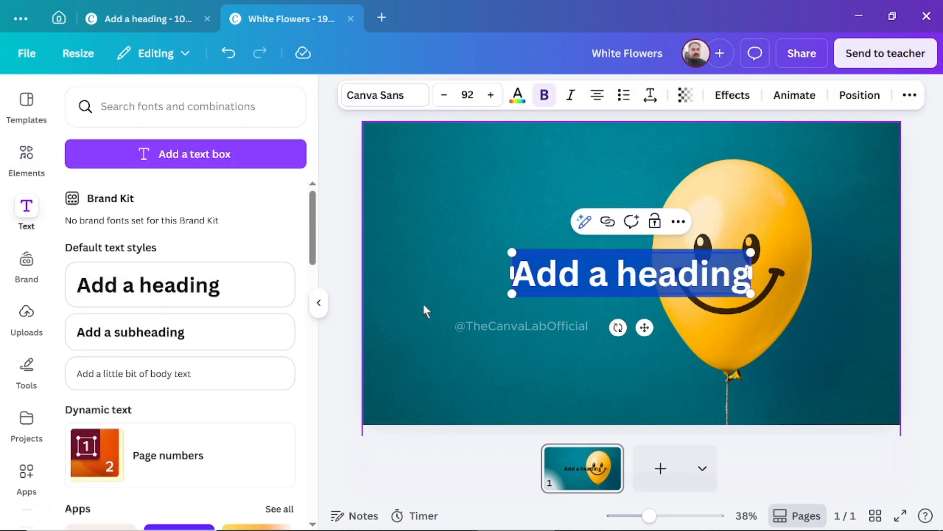
{"action": "key", "text": "BackSpace"}
{"action": "type", "text": "Smile"}
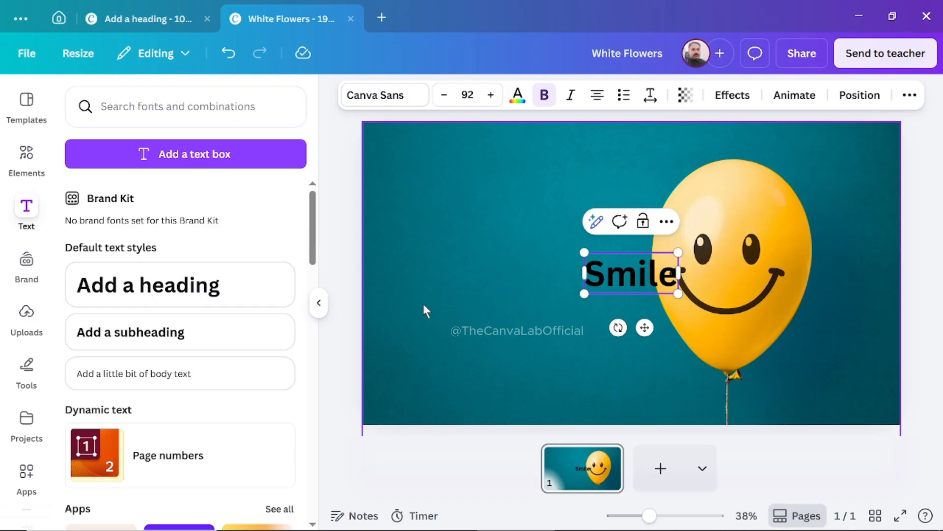
- Enlarge the "Smile" heading to font size 276 and position it so its last letters overlap the balloon
{"action": "left_click_drag", "start_coordinate": [584, 252], "coordinate": [468, 201]}
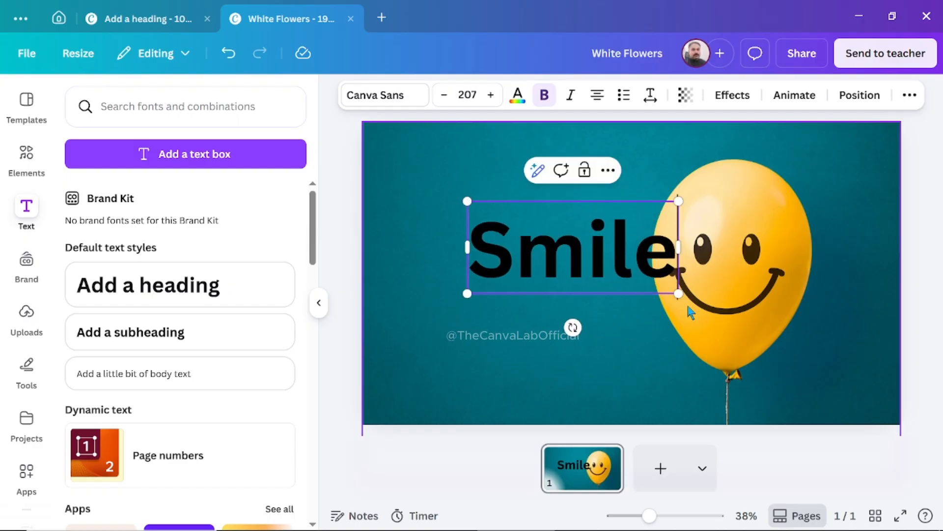
{"action": "left_click_drag", "start_coordinate": [679, 295], "coordinate": [742, 352]}
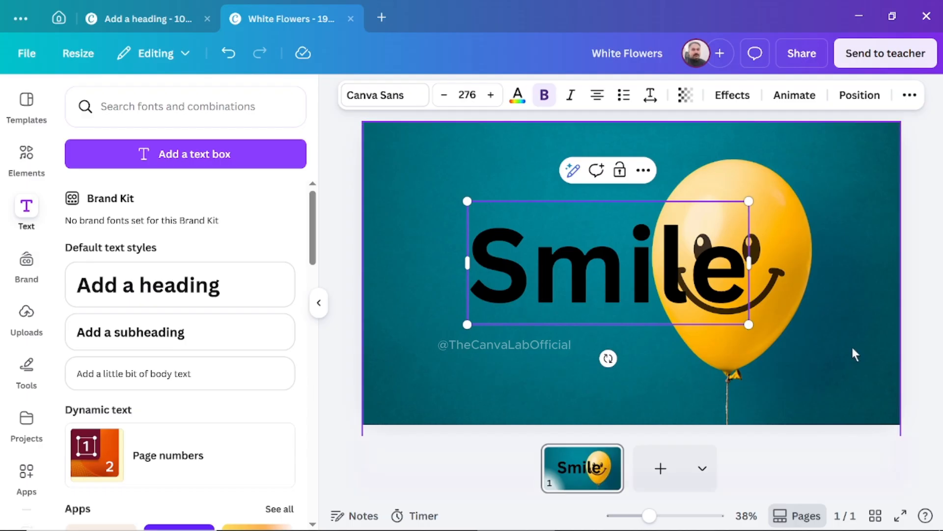
{"action": "left_click", "coordinate": [928, 313]}
{"action": "left_click", "coordinate": [580, 270]}
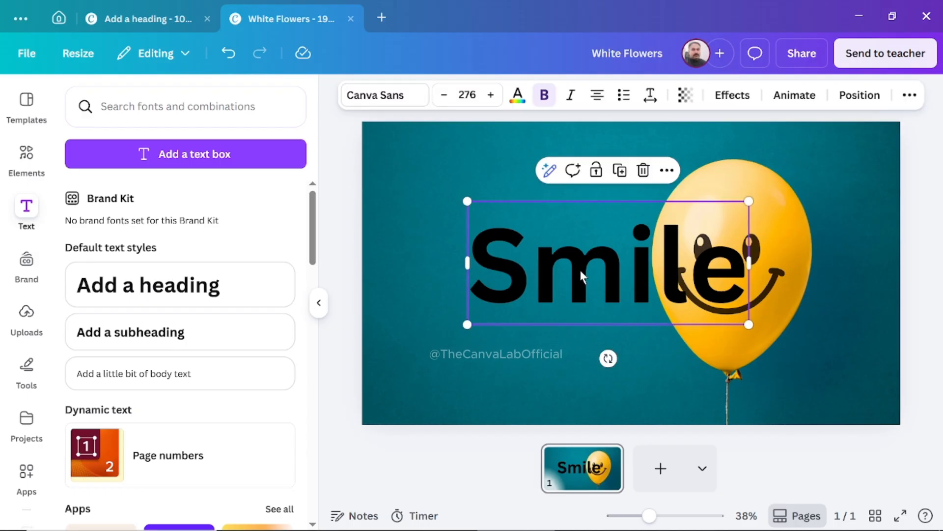
{"action": "left_click_drag", "start_coordinate": [568, 270], "coordinate": [541, 255]}
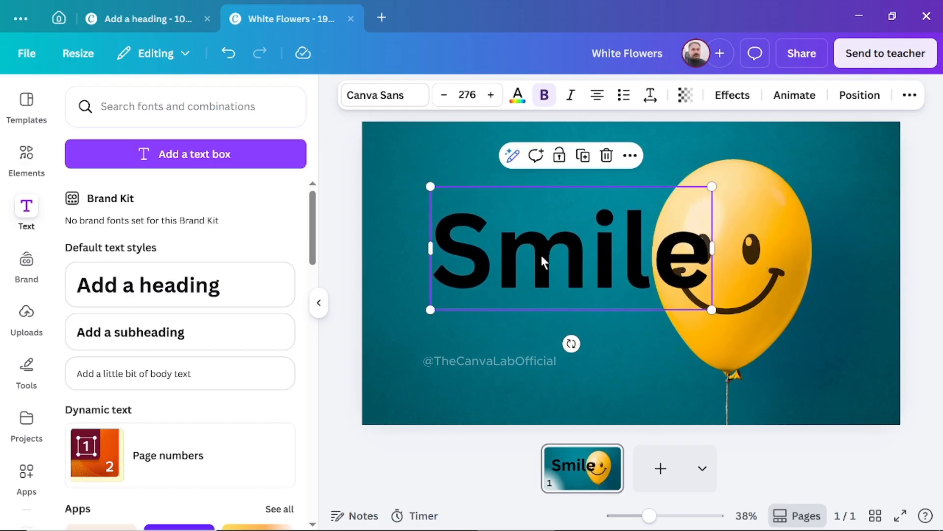
- Cover the "Smile" text with a background-removed duplicate of the balloon photo, and delete that duplicate
{"action": "left_click", "coordinate": [650, 392]}
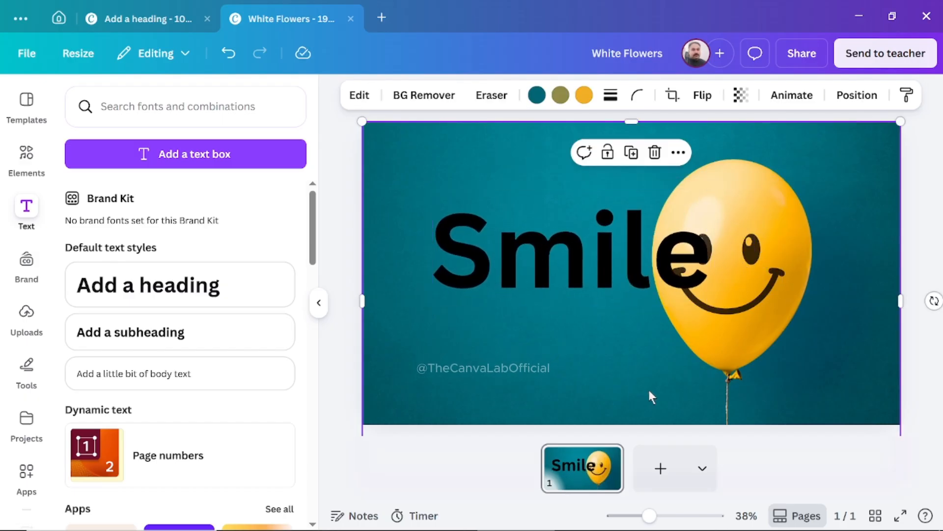
{"action": "left_click", "coordinate": [632, 153]}
{"action": "left_click_drag", "start_coordinate": [605, 257], "coordinate": [600, 255]}
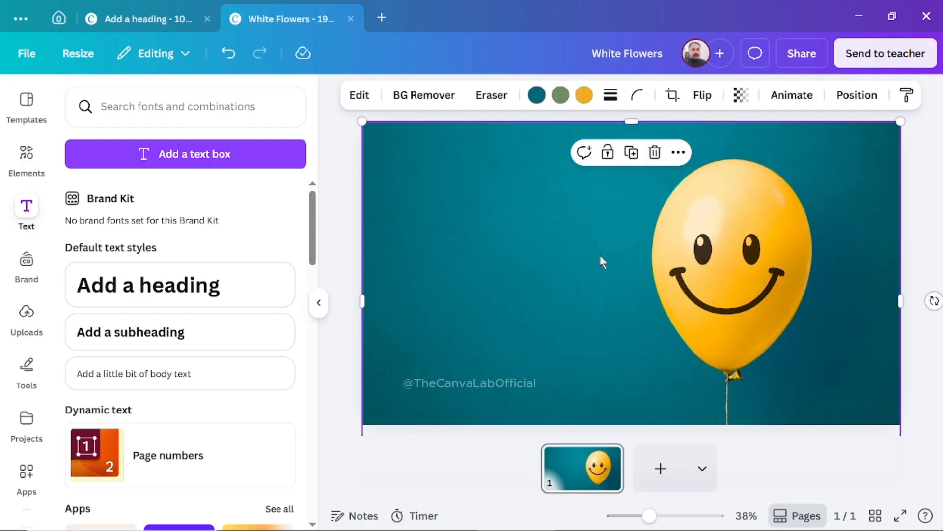
{"action": "left_click", "coordinate": [421, 96]}
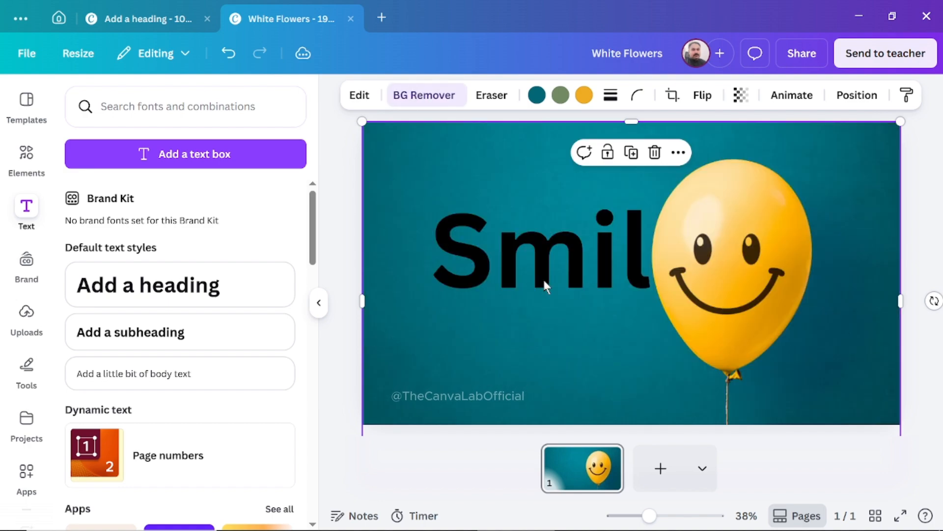
{"action": "mouse_move", "coordinate": [508, 265]}
{"action": "left_mouse_down"}
{"action": "mouse_move", "coordinate": [565, 263]}
{"action": "mouse_move", "coordinate": [495, 261]}
{"action": "left_mouse_up"}
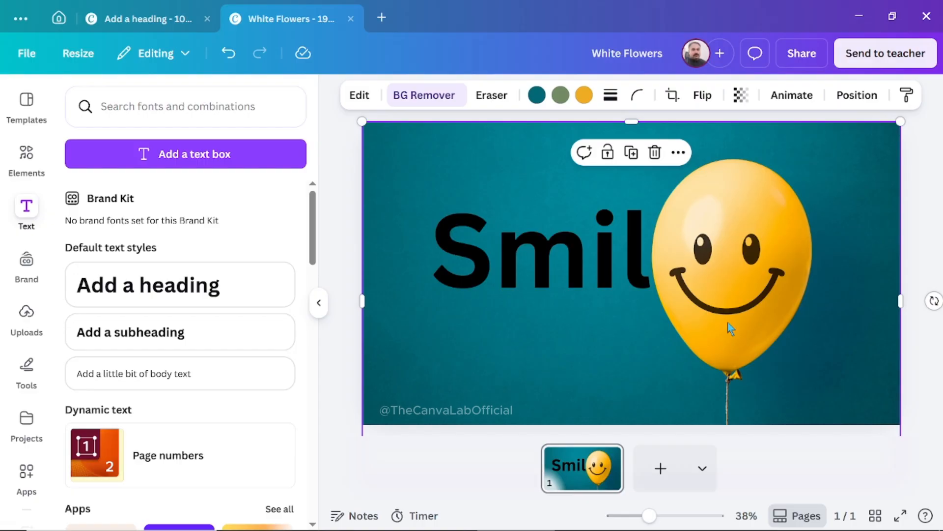
{"action": "left_click", "coordinate": [654, 152]}
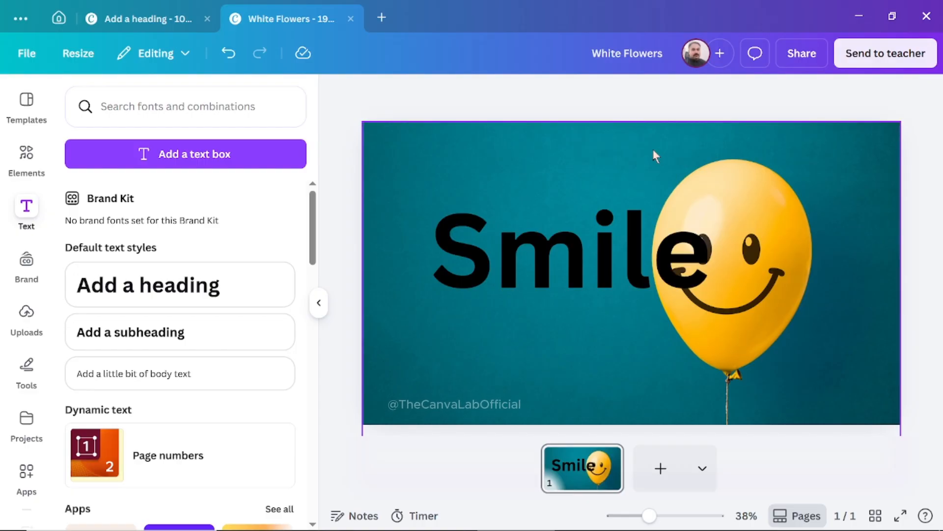
- Move the "Smile" text further over the balloon, and separate the balloon with its string from the photo using Magic Grab
{"action": "left_click_drag", "start_coordinate": [537, 269], "coordinate": [577, 255]}
{"action": "left_click", "coordinate": [596, 381]}
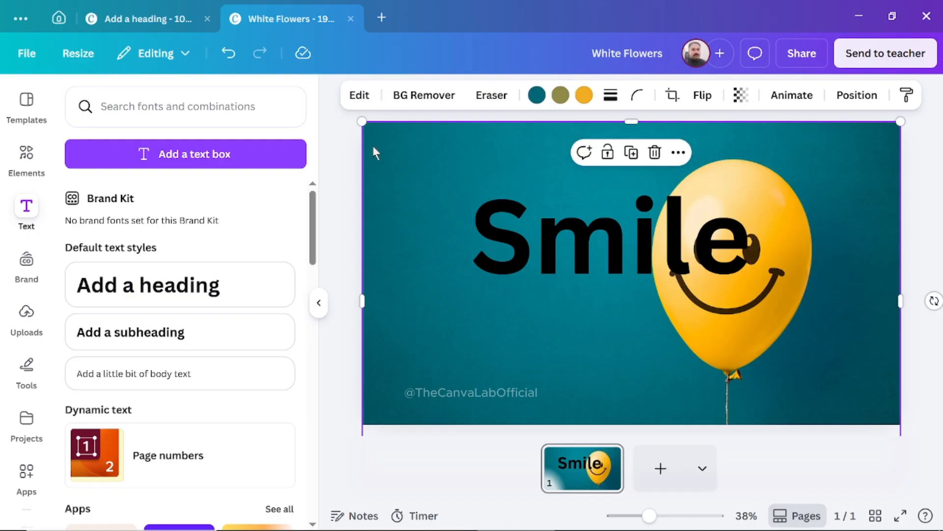
{"action": "left_click", "coordinate": [360, 95]}
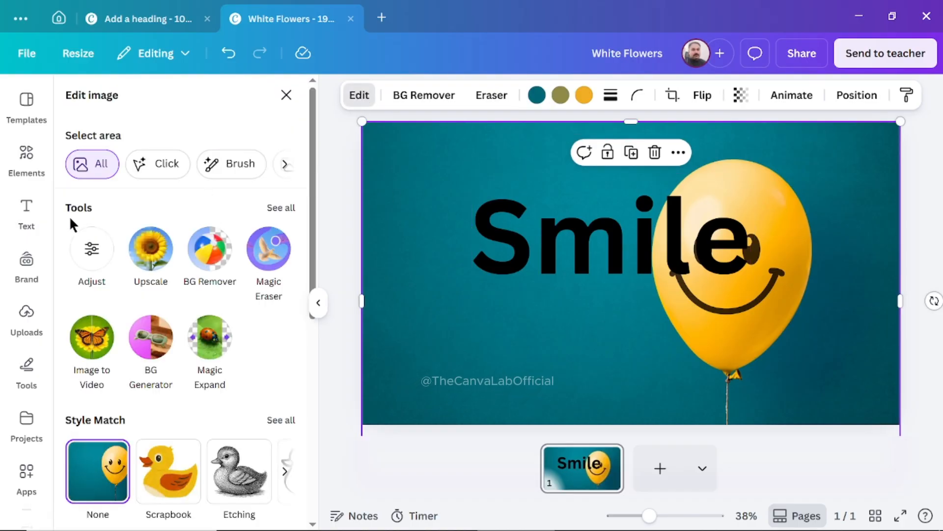
{"action": "left_click", "coordinate": [280, 211]}
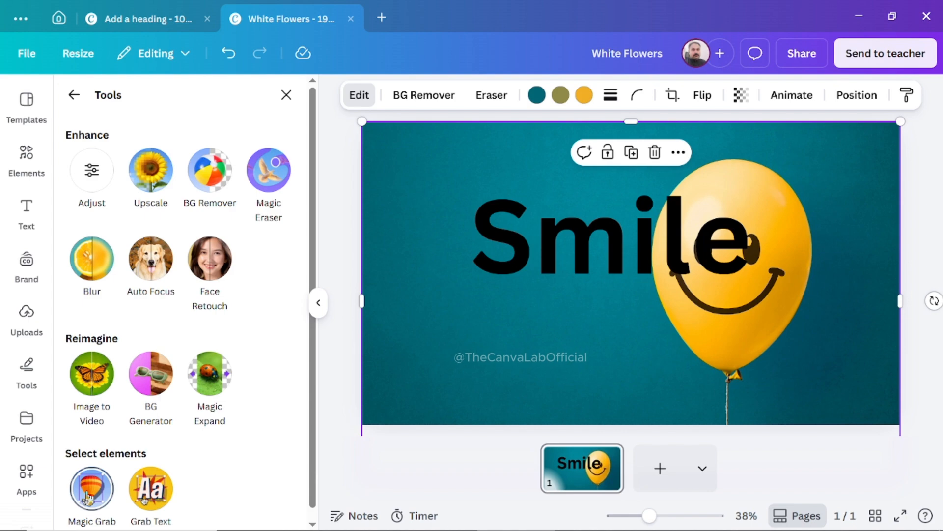
{"action": "left_click", "coordinate": [91, 489]}
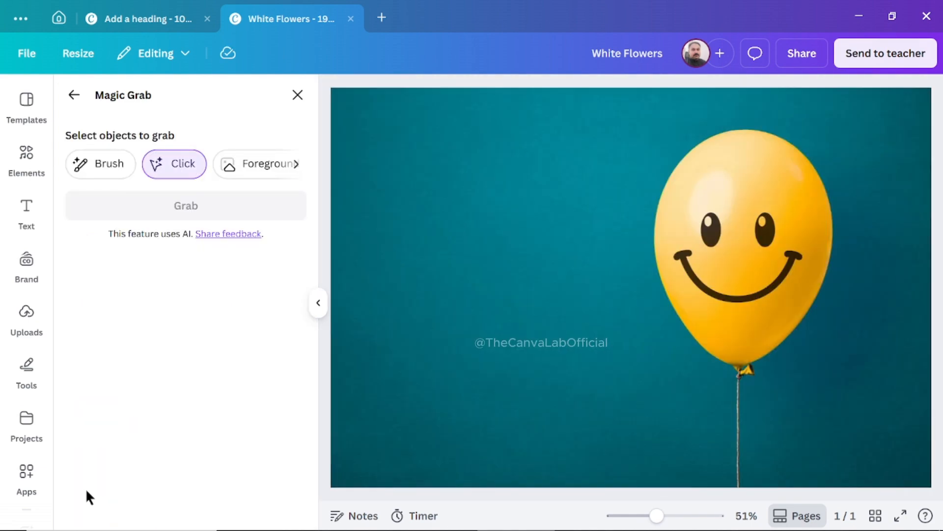
{"action": "left_click", "coordinate": [735, 426]}
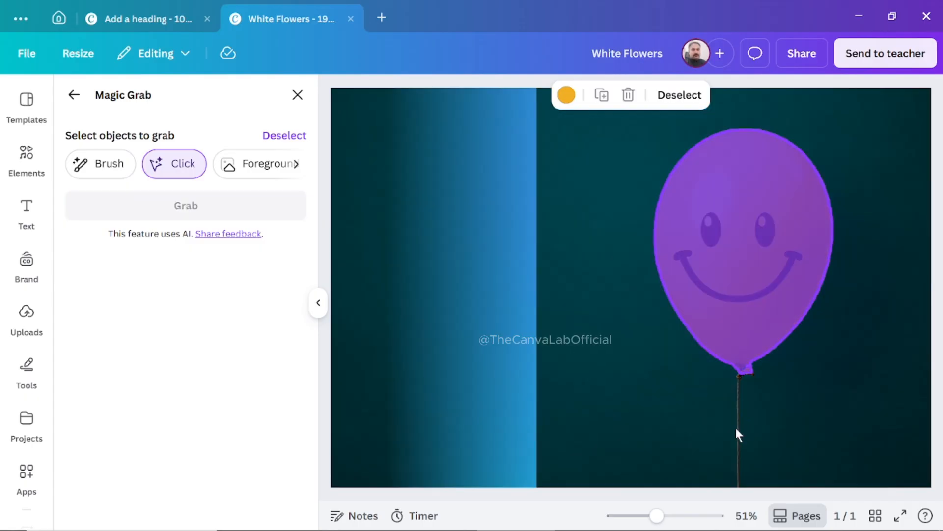
{"action": "left_click", "coordinate": [736, 432]}
{"action": "left_click", "coordinate": [179, 209]}
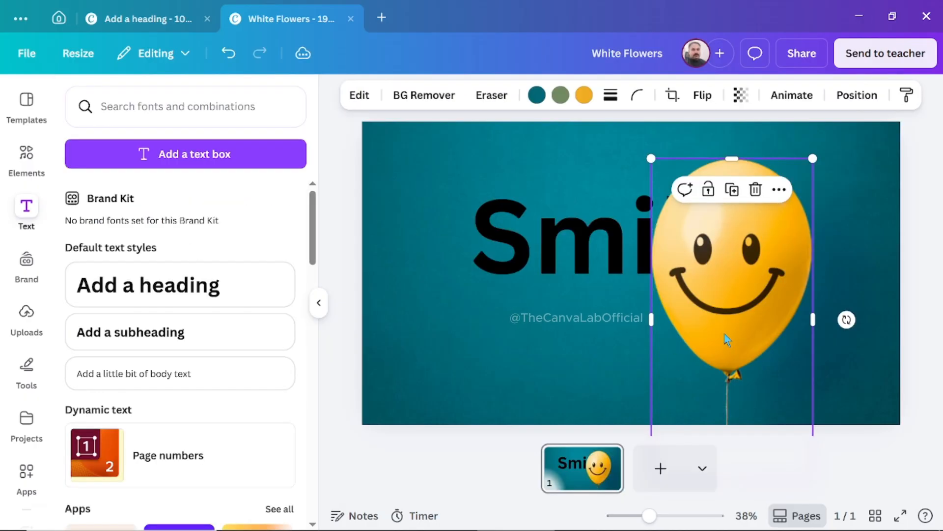
- Move the grabbed balloon slightly up and further over the "Smile" heading, and select the heading
{"action": "left_click_drag", "start_coordinate": [727, 338], "coordinate": [711, 313]}
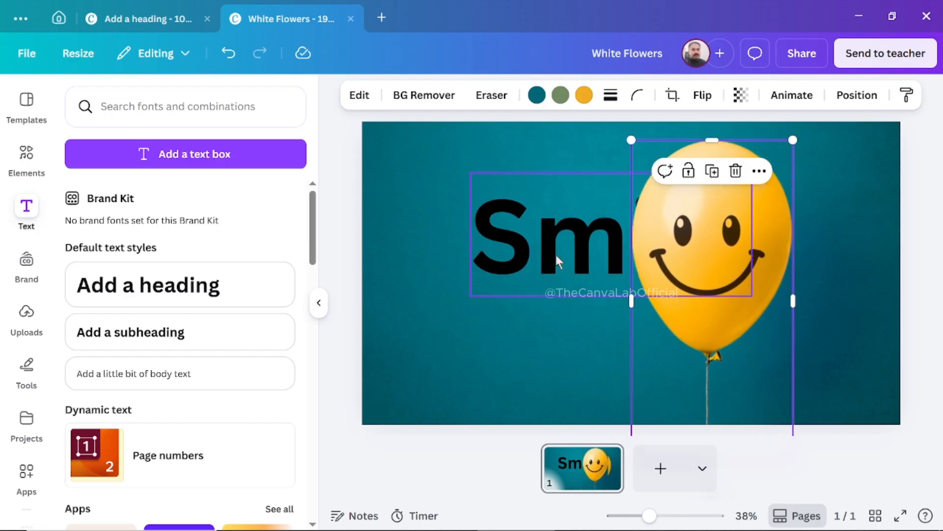
{"action": "left_click", "coordinate": [555, 252]}
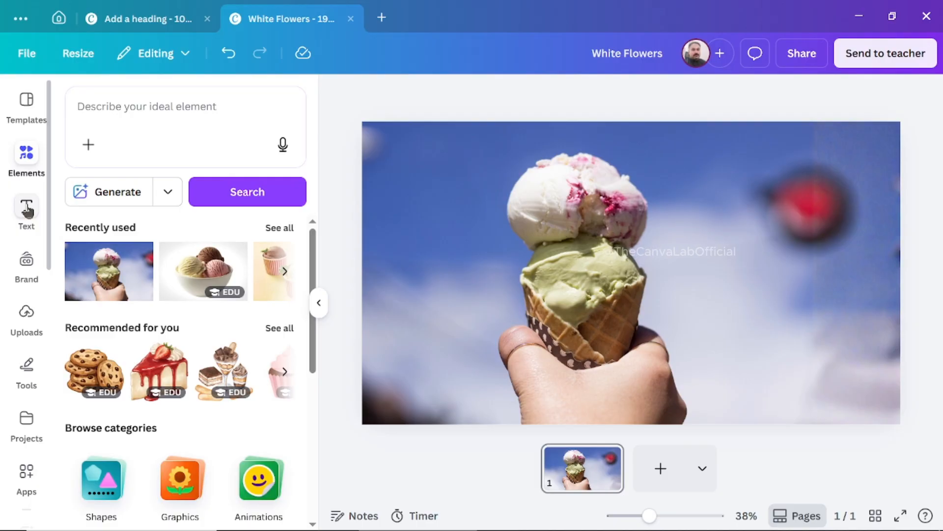
- Add a heading reading "ICE CREAM" to the page with the ice cream cone photo
{"action": "left_click", "coordinate": [27, 209]}
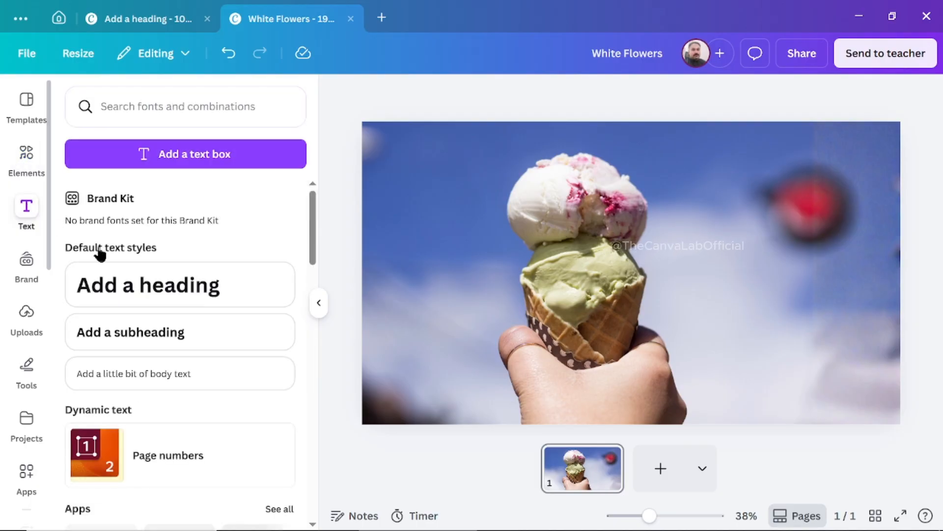
{"action": "left_click", "coordinate": [189, 284]}
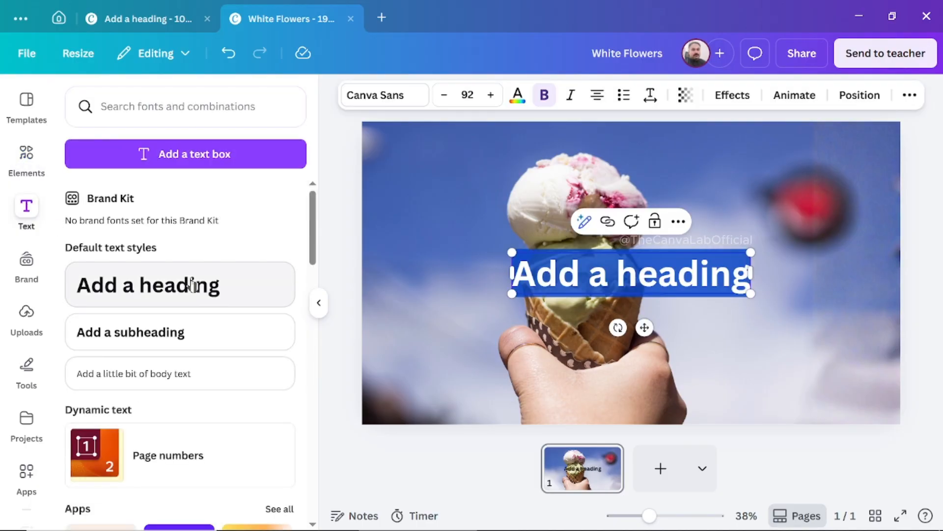
{"action": "type", "text": "ICE"}
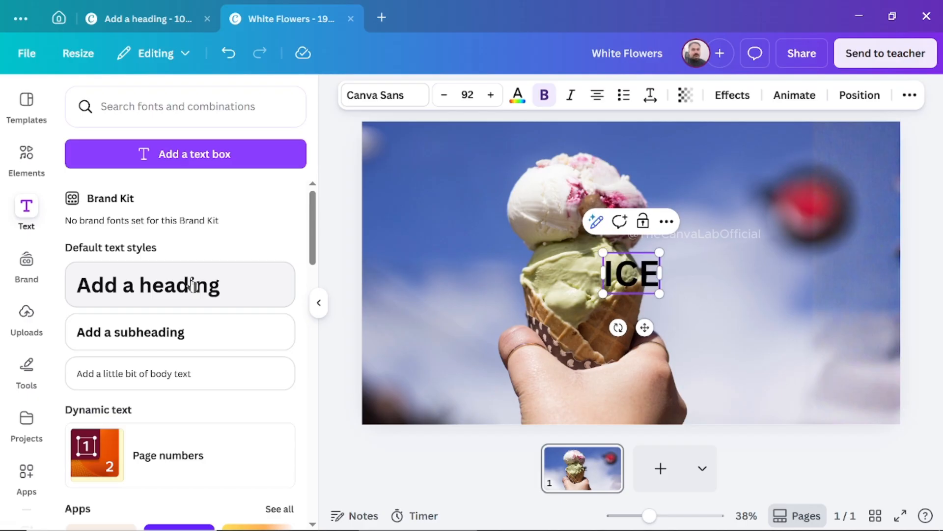
{"action": "type", "text": " CREAM"}
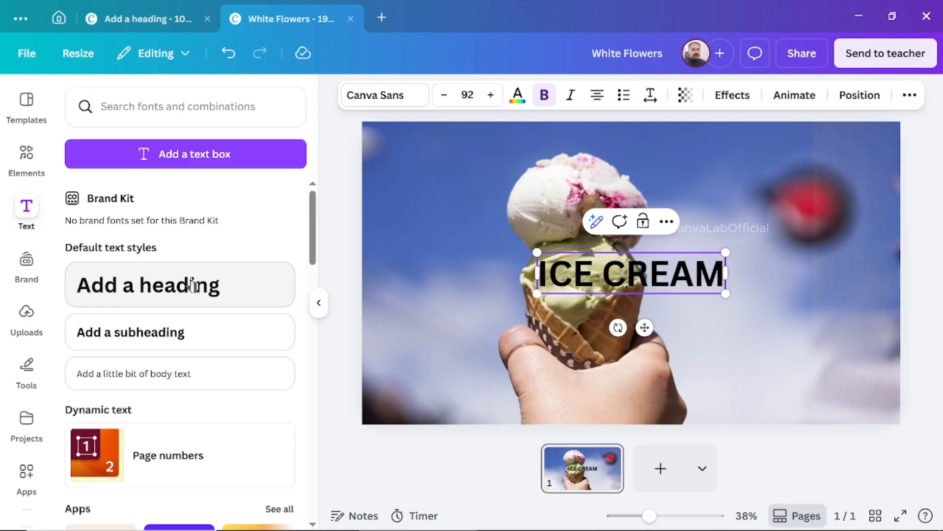
- Set the "ICE CREAM" heading in the Sunborn font and enlarge it to size 204 across the ice cream photo
{"action": "left_click", "coordinate": [388, 96]}
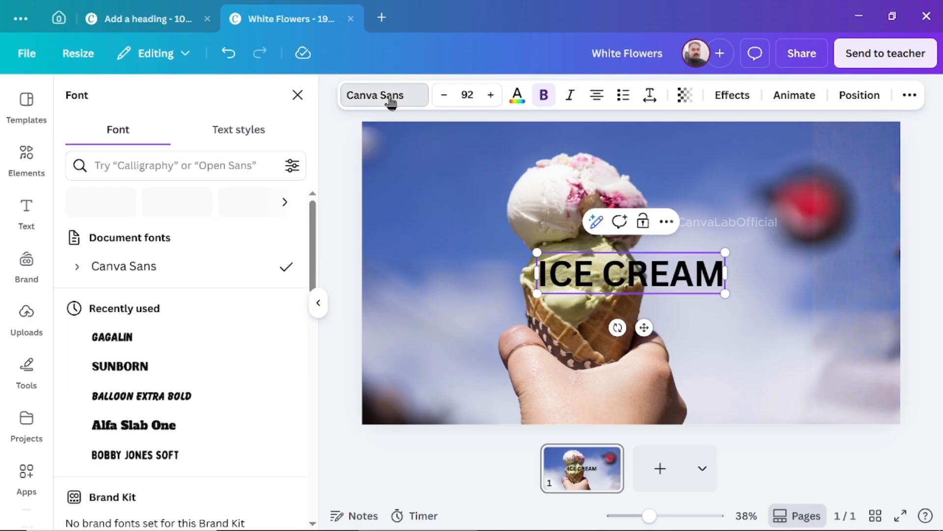
{"action": "left_click", "coordinate": [108, 369]}
{"action": "left_click_drag", "start_coordinate": [542, 253], "coordinate": [404, 217]}
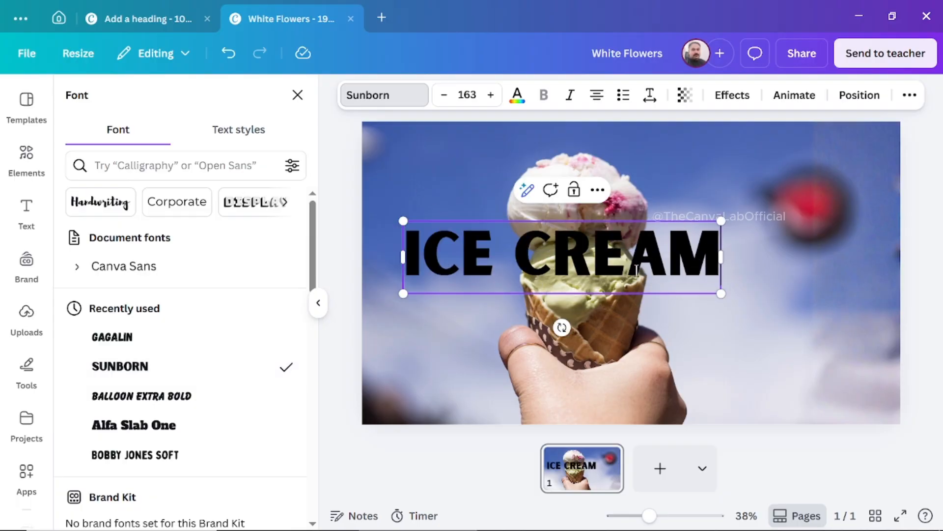
{"action": "left_click_drag", "start_coordinate": [721, 294], "coordinate": [802, 317]}
- Duplicate the ice cream photo, align the copy exactly over the original, and remove the copy's background
{"action": "left_click", "coordinate": [655, 180]}
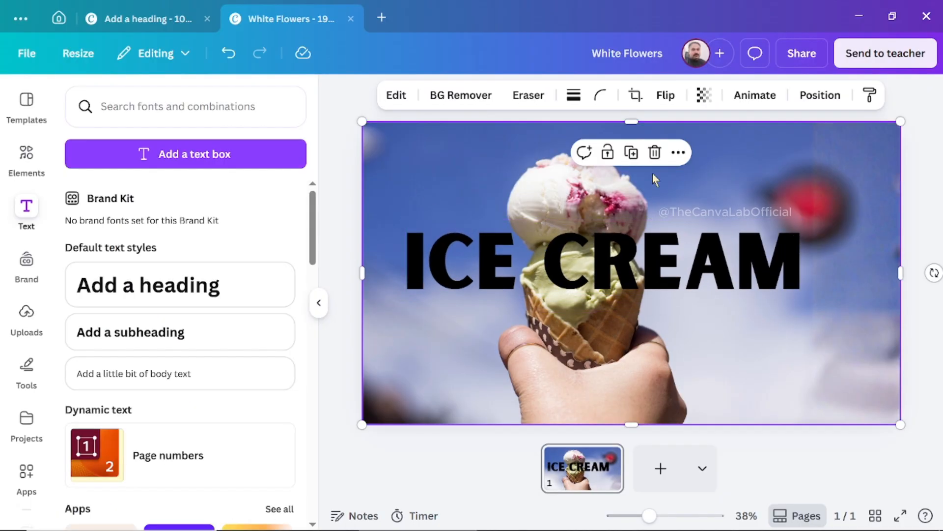
{"action": "left_click", "coordinate": [632, 153]}
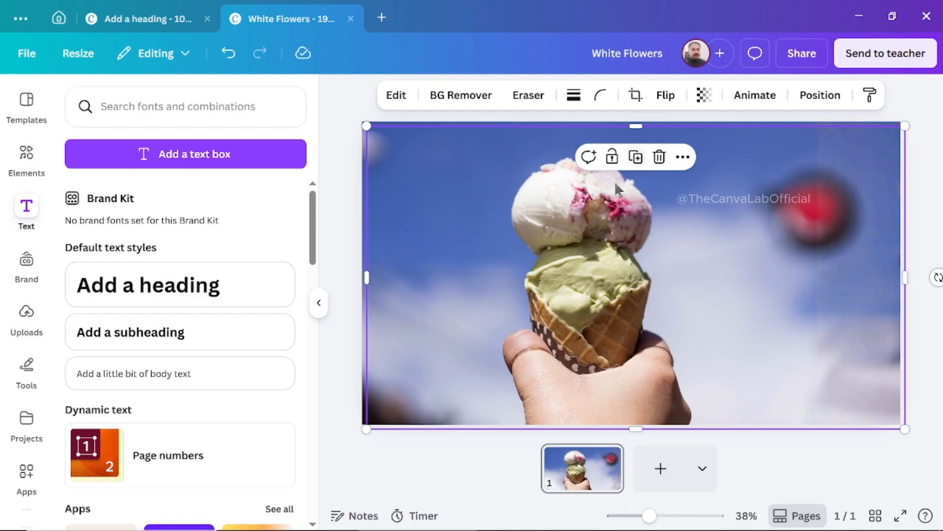
{"action": "left_click_drag", "start_coordinate": [600, 295], "coordinate": [596, 291]}
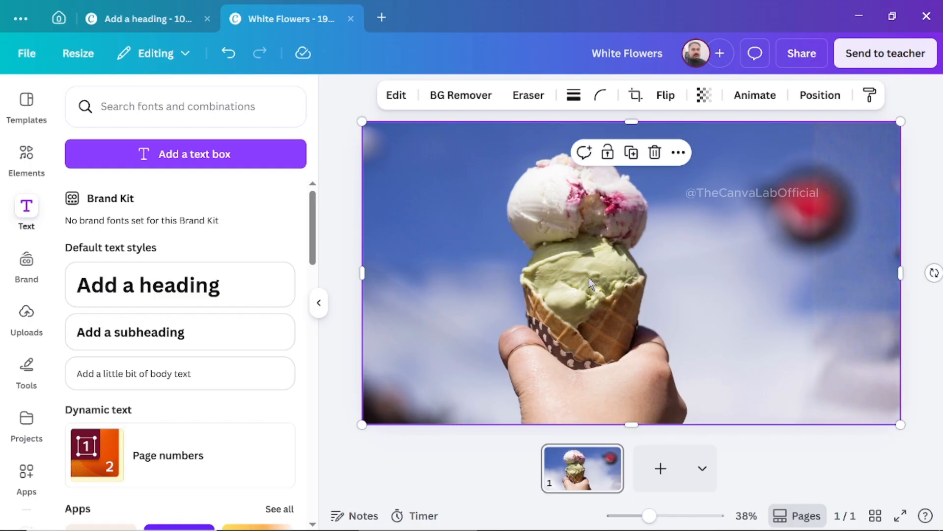
{"action": "left_click", "coordinate": [468, 95]}
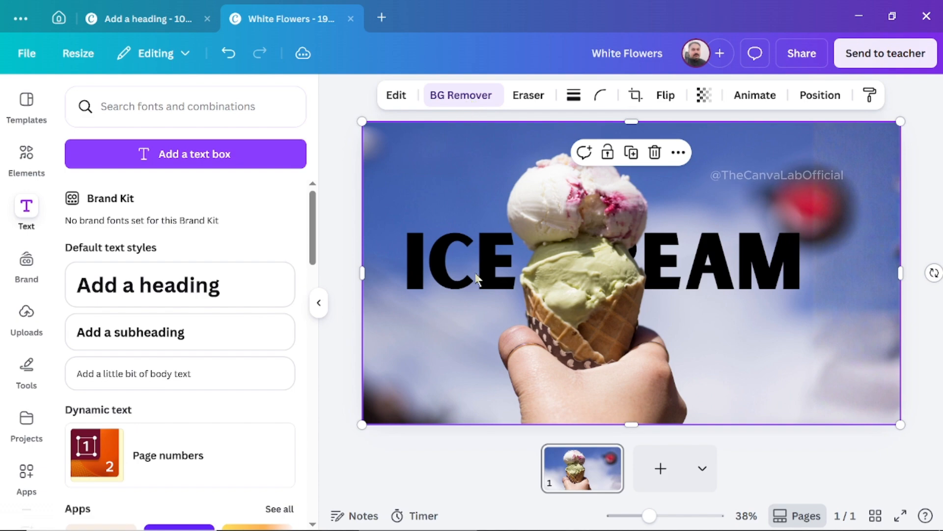
- Duplicate the "ICE CREAM" heading above the original, shifting the ice cream cutout aside for access and realigning it with the background photo
{"action": "left_click_drag", "start_coordinate": [473, 336], "coordinate": [583, 342]}
{"action": "left_click", "coordinate": [430, 268]}
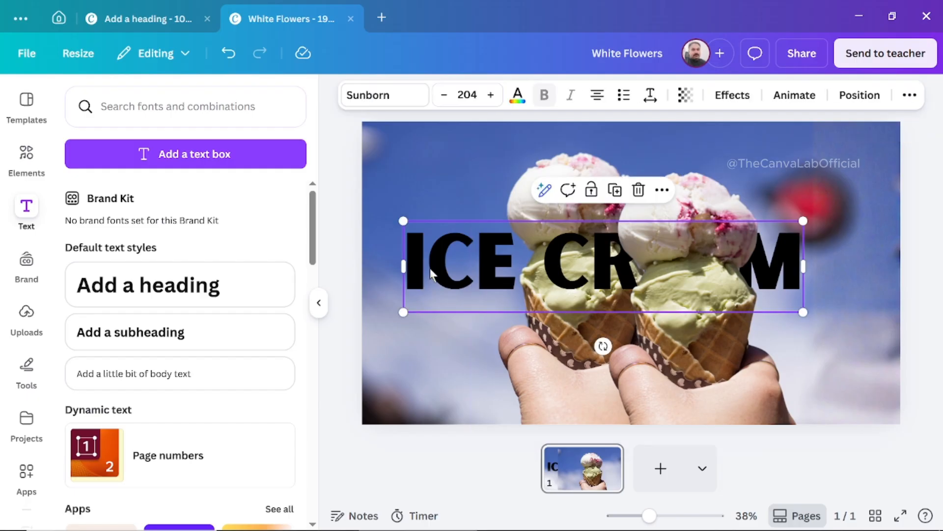
{"action": "left_click", "coordinate": [615, 190]}
{"action": "left_click_drag", "start_coordinate": [510, 278], "coordinate": [486, 190]}
{"action": "left_click", "coordinate": [725, 357]}
{"action": "left_click_drag", "start_coordinate": [725, 358], "coordinate": [612, 337]}
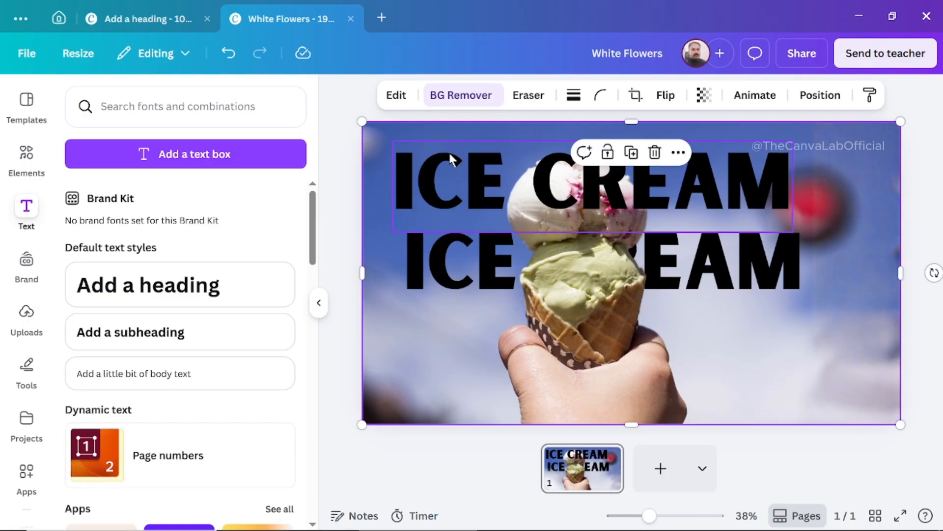
- Align the duplicate "ICE CREAM" heading exactly over the original and apply the Hollow text effect to it
{"action": "left_click_drag", "start_coordinate": [453, 165], "coordinate": [462, 244]}
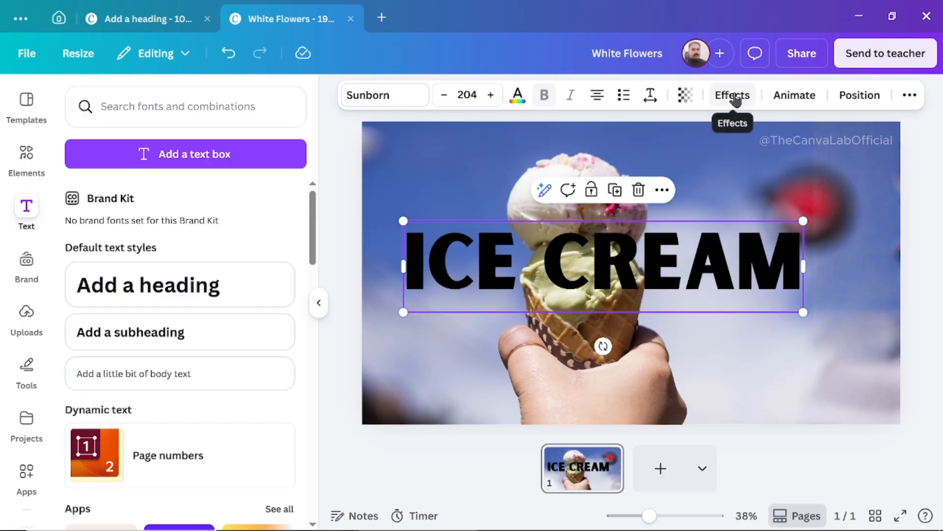
{"action": "left_click", "coordinate": [734, 98]}
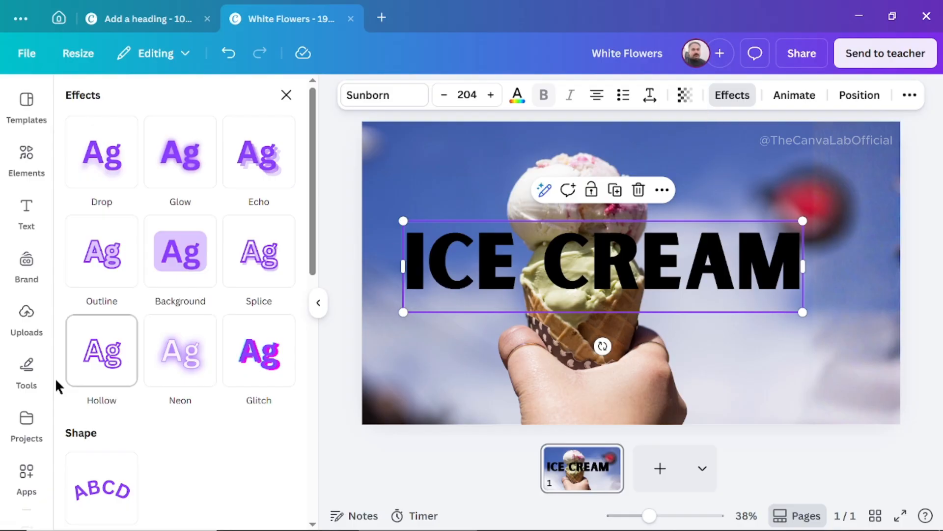
{"action": "left_click", "coordinate": [103, 367]}
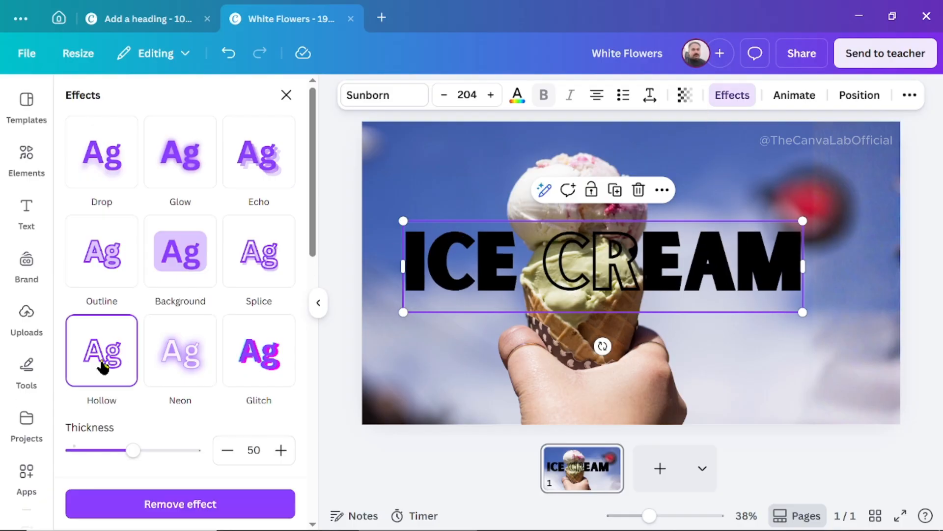